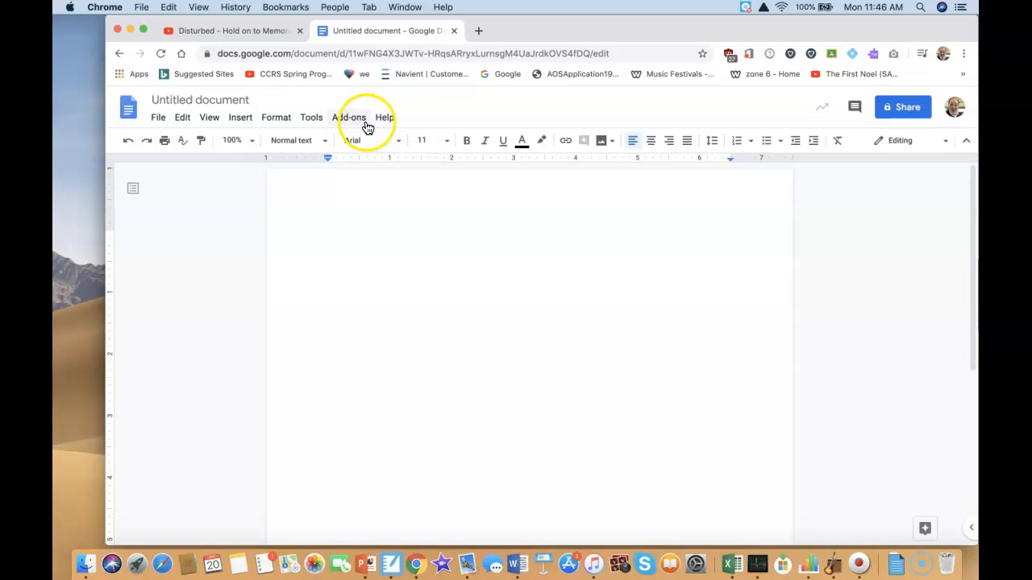
Search the document add-ons marketplace for "Flat io" and view the Flat for Docs listing before closing the marketplace
{"action": "left_click", "coordinate": [366, 127]}
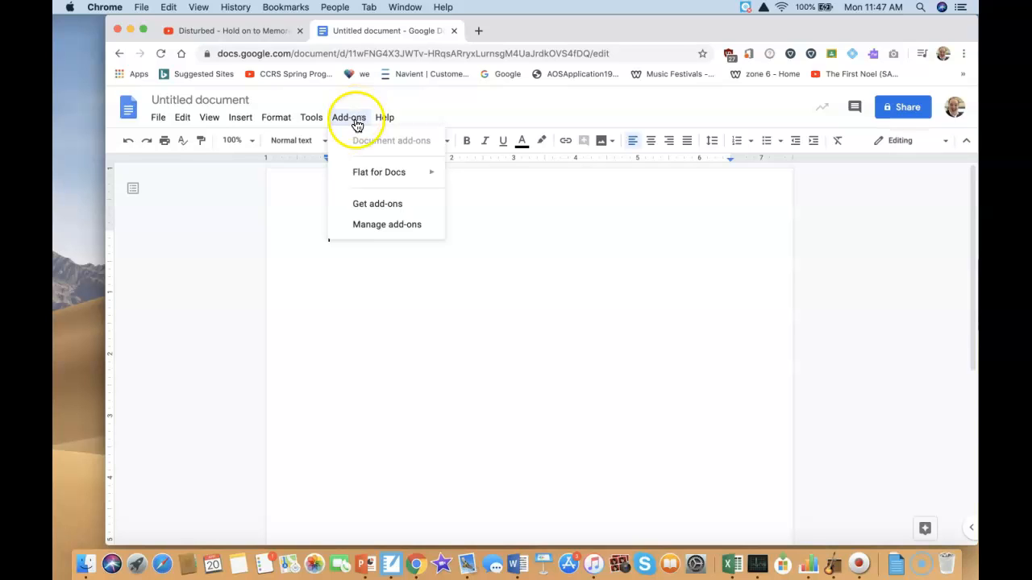
{"action": "mouse_move", "coordinate": [365, 179]}
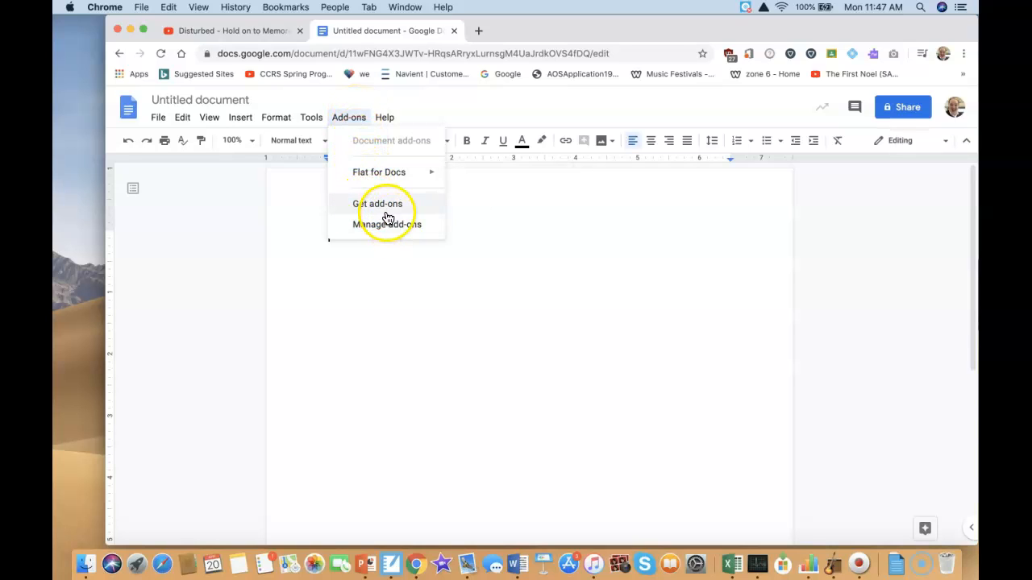
{"action": "left_click", "coordinate": [388, 216]}
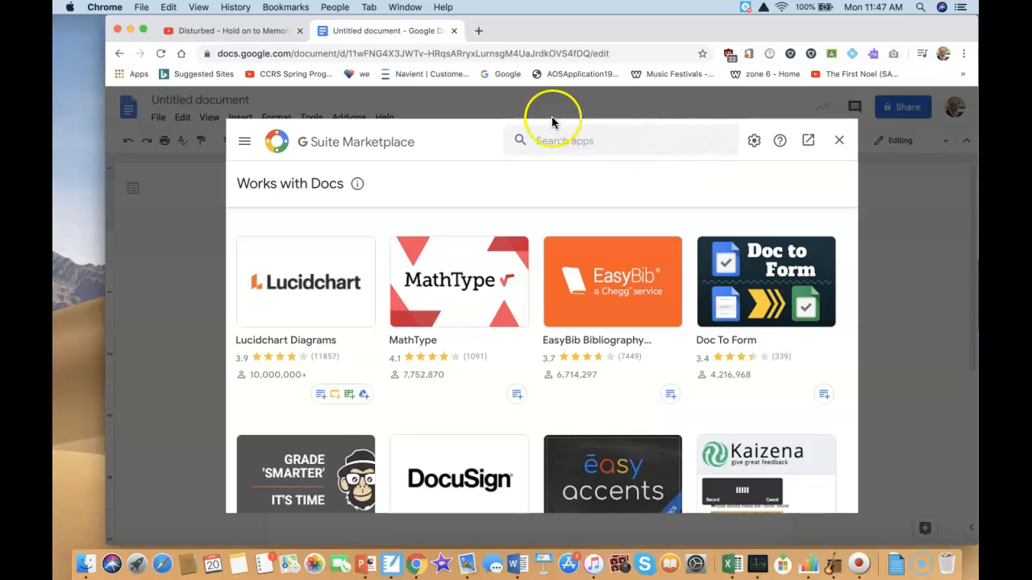
{"action": "left_click", "coordinate": [620, 139]}
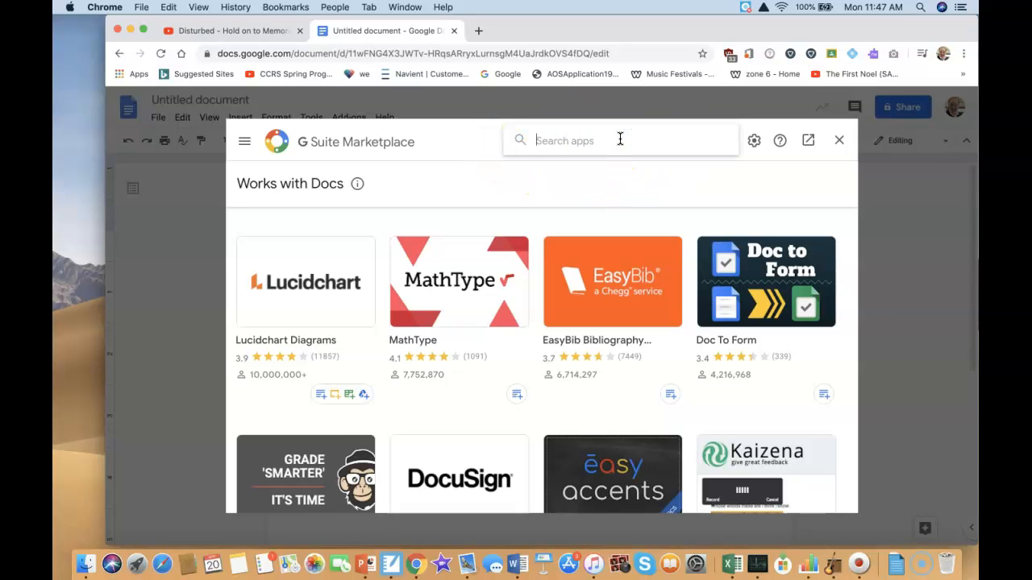
{"action": "type", "text": "Fa"}
{"action": "key", "text": "BackSpace"}
{"action": "key", "text": "BackSpace"}
{"action": "type", "text": "Flat"}
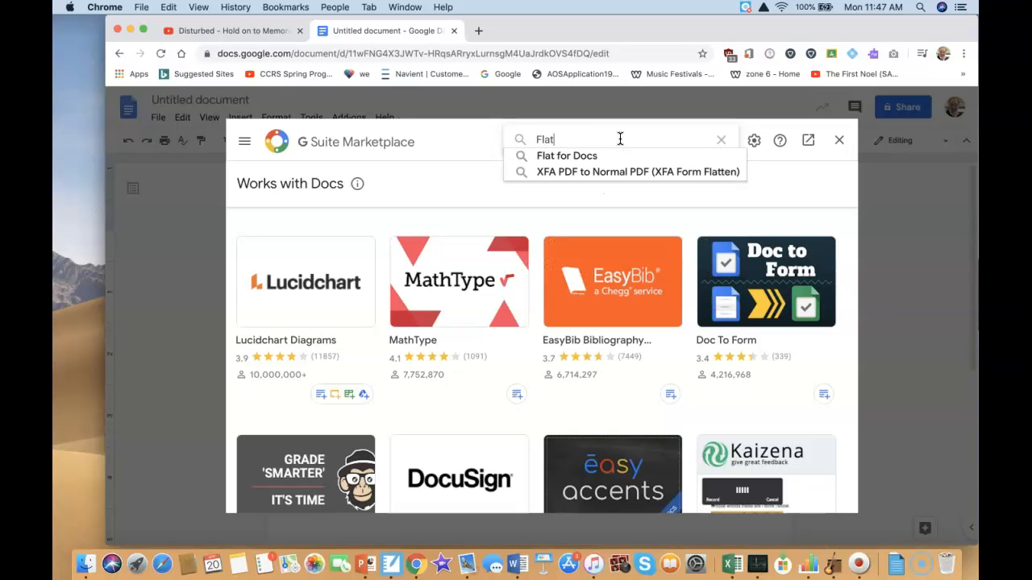
{"action": "type", "text": " io"}
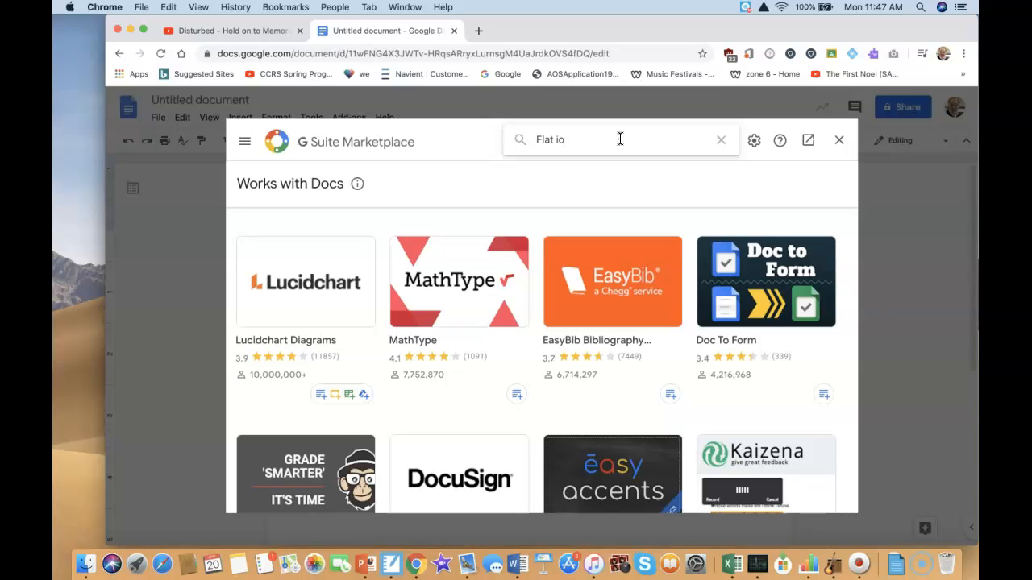
{"action": "key", "text": "Return"}
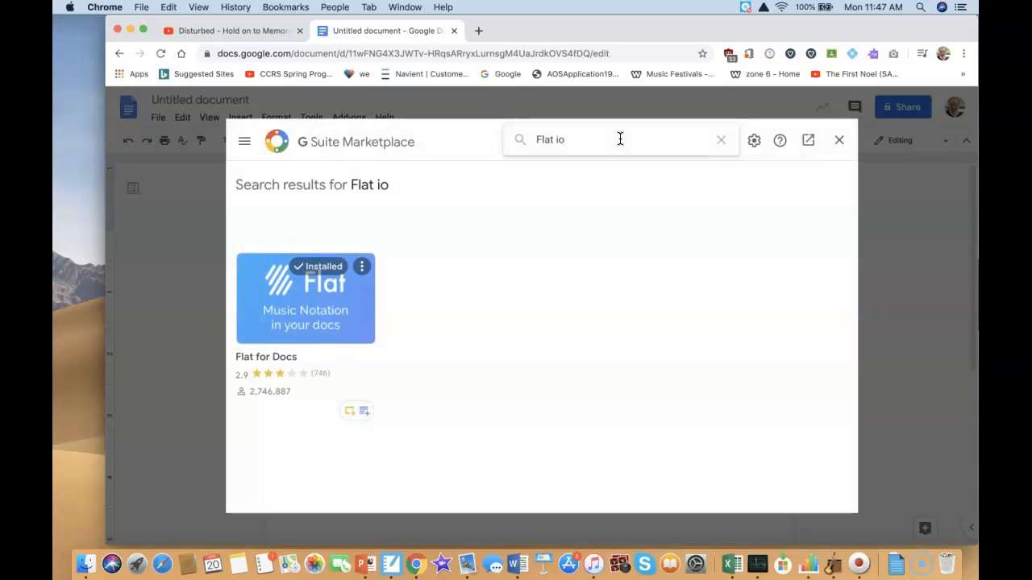
{"action": "left_click", "coordinate": [324, 313]}
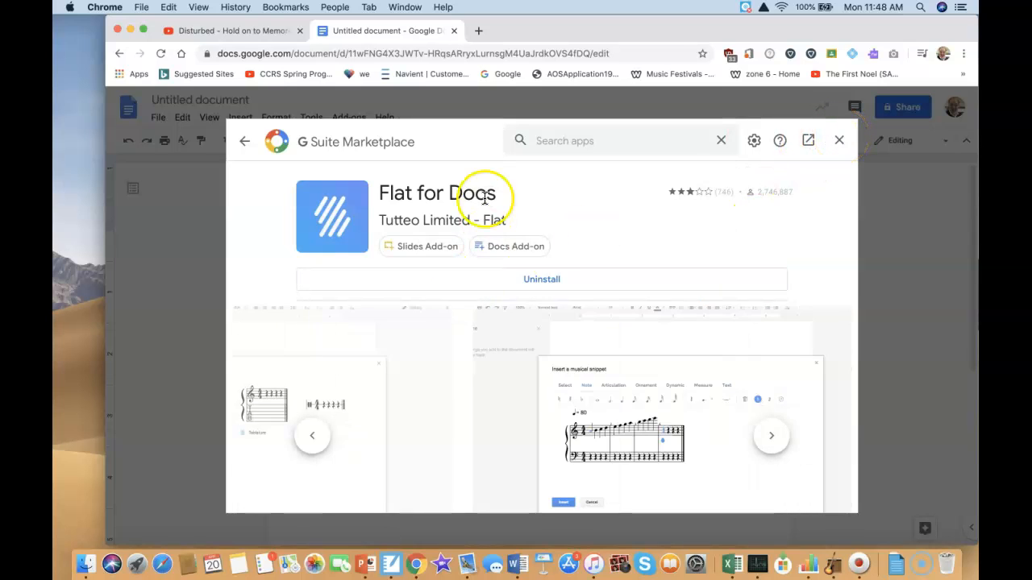
{"action": "left_click", "coordinate": [840, 143]}
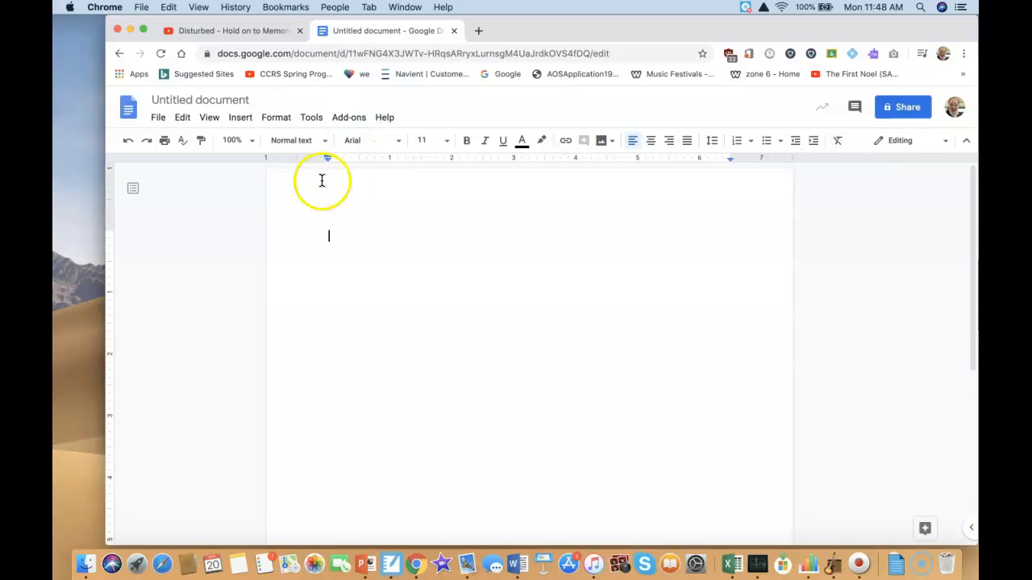
{"action": "left_click", "coordinate": [335, 127]}
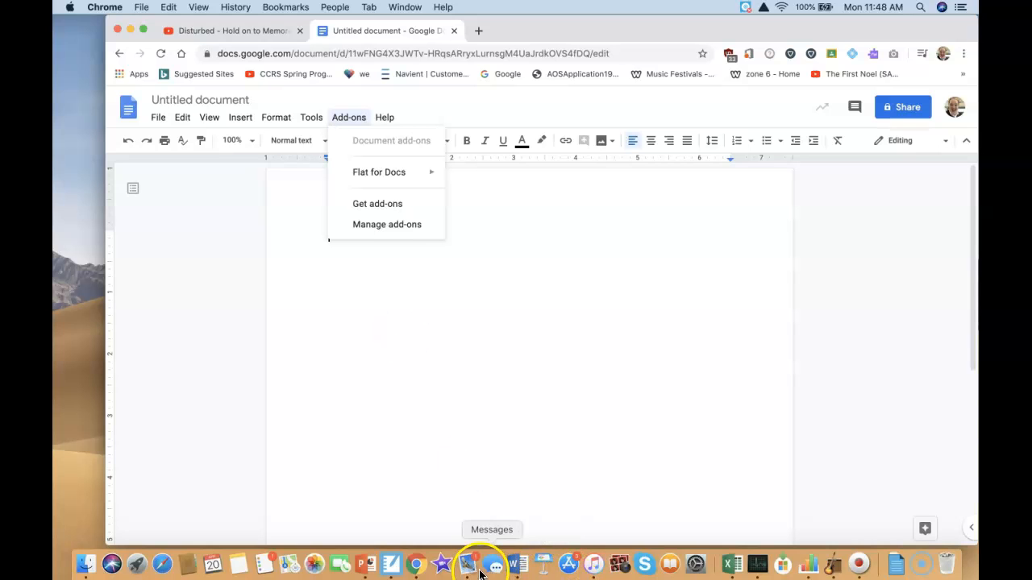
{"action": "left_click", "coordinate": [467, 565]}
{"action": "left_click", "coordinate": [299, 120]}
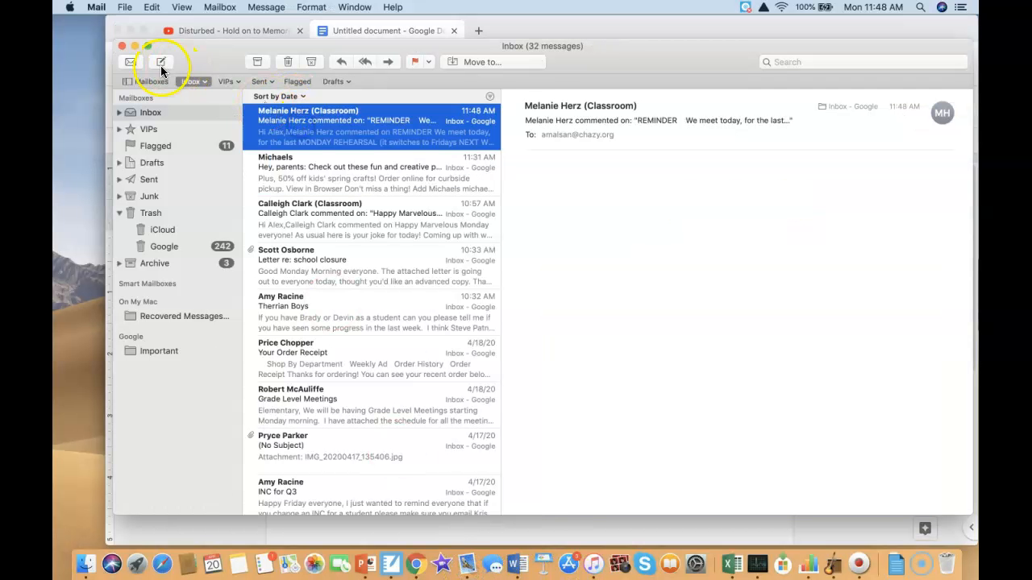
{"action": "left_click", "coordinate": [121, 47]}
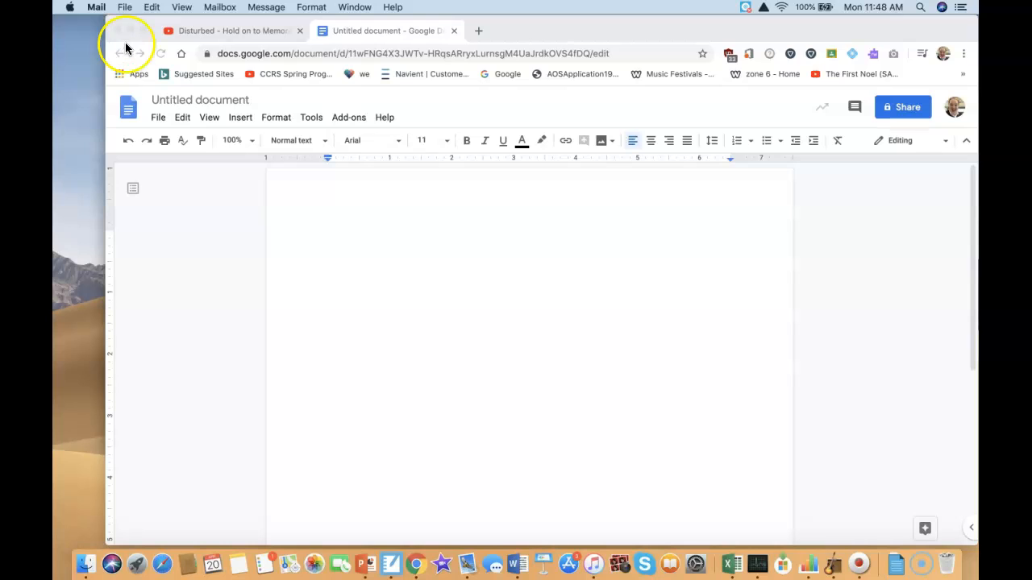
Start a new musical snippet with the Flat for Docs add-on, using the Single staff template
{"action": "left_click", "coordinate": [358, 121]}
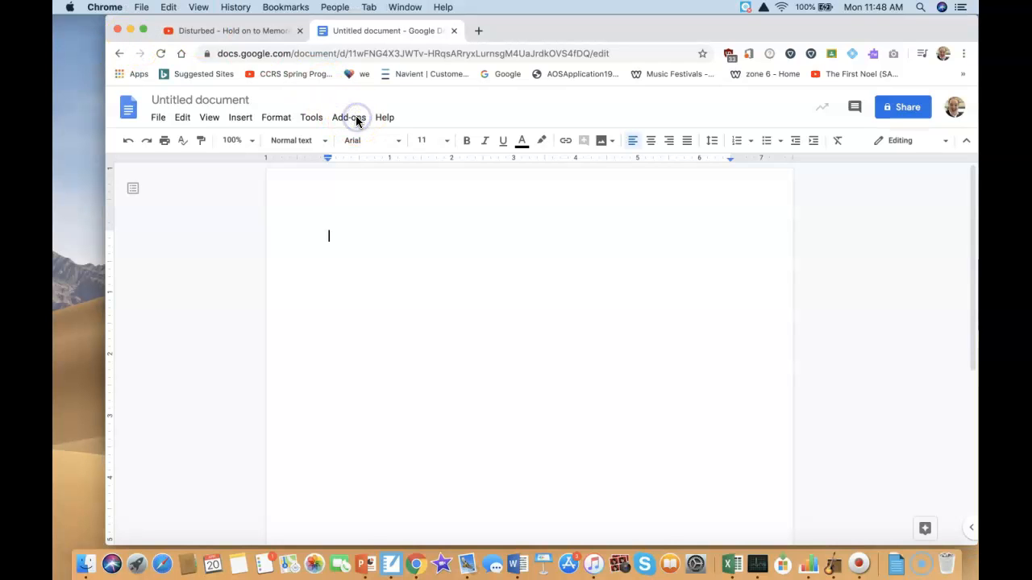
{"action": "left_click", "coordinate": [361, 122]}
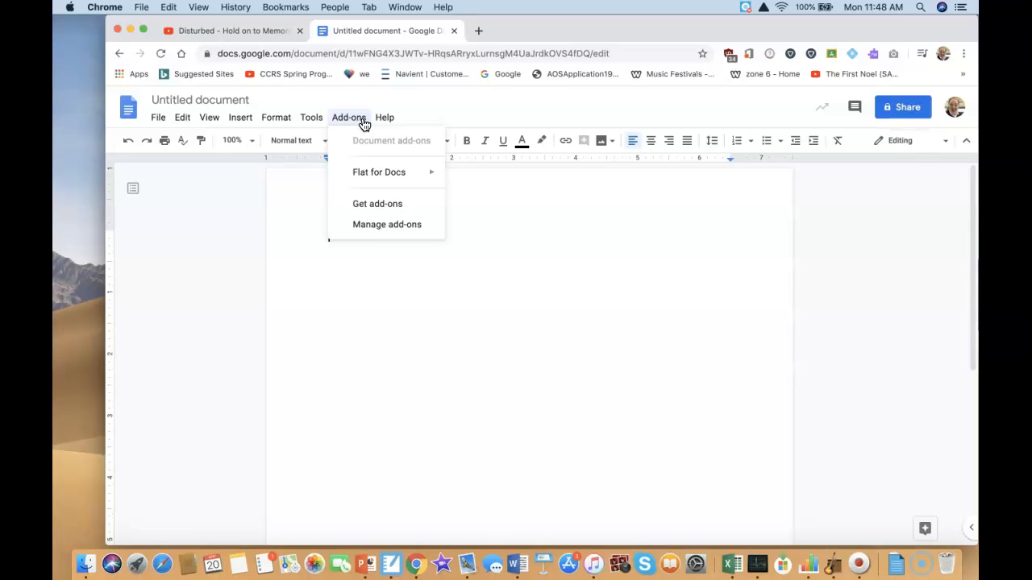
{"action": "mouse_move", "coordinate": [376, 175]}
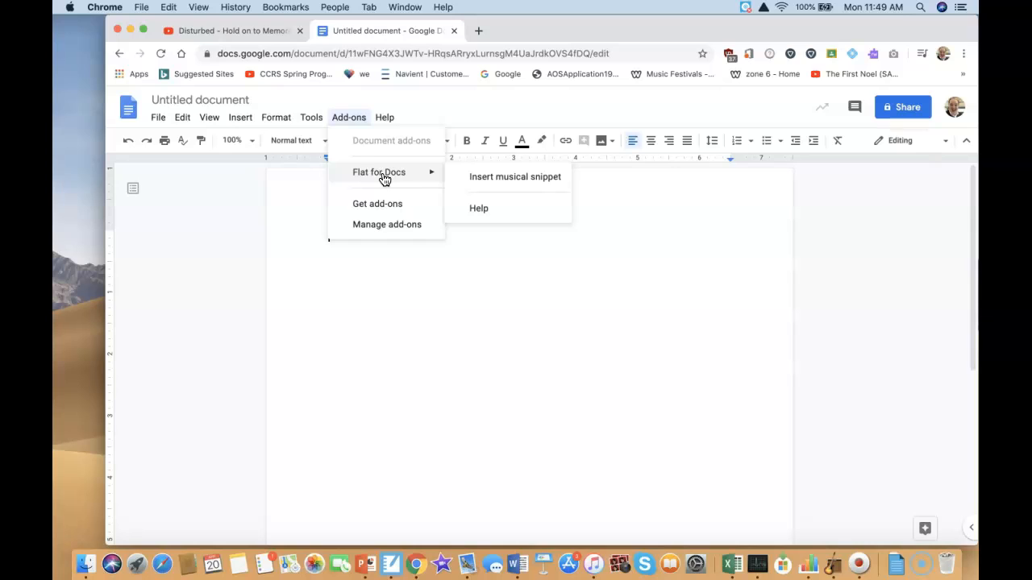
{"action": "left_click", "coordinate": [475, 185]}
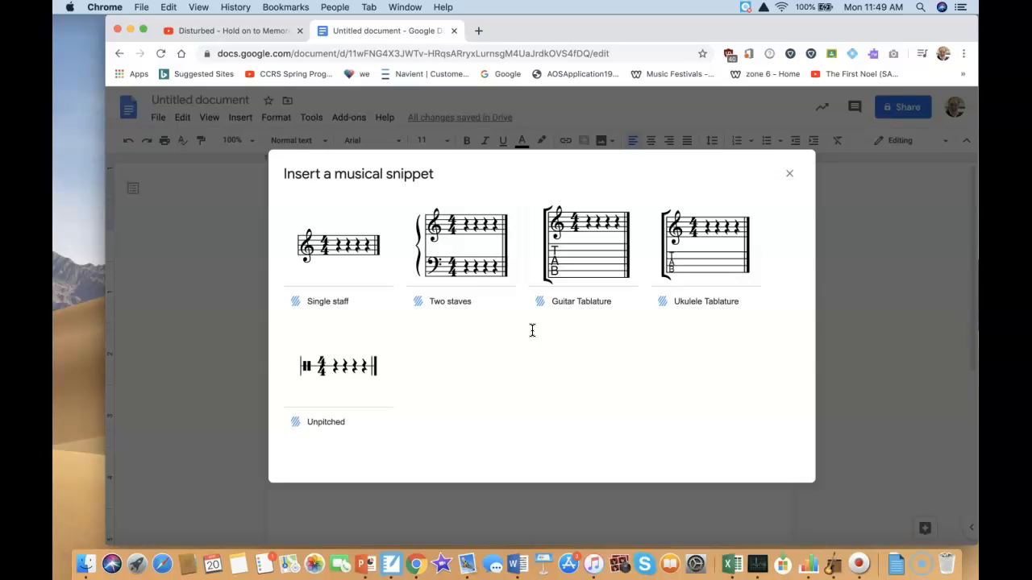
{"action": "left_click", "coordinate": [345, 251]}
{"action": "left_click", "coordinate": [345, 252]}
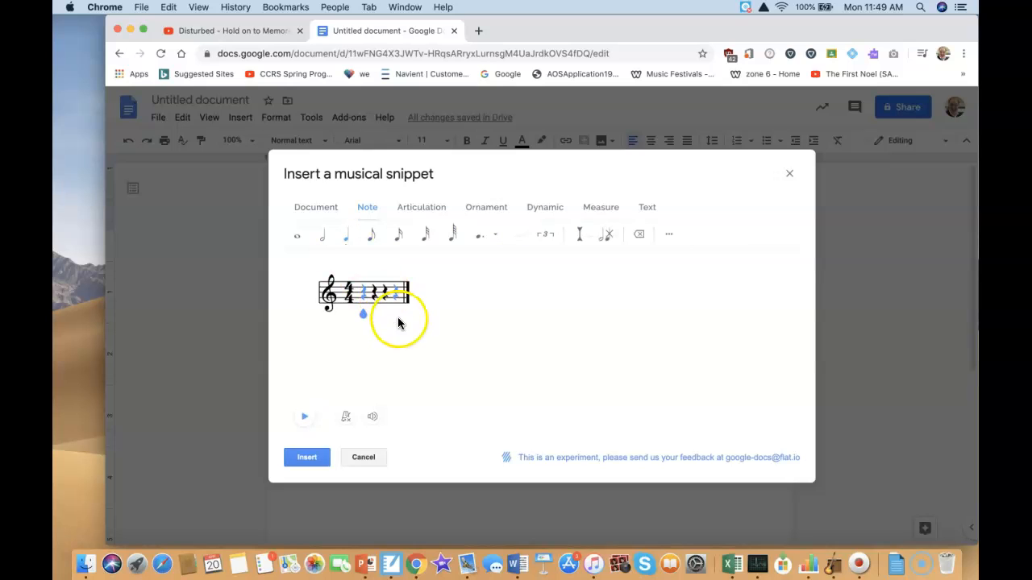
Display the time signature choices for the single staff in the snippet editor
{"action": "left_click", "coordinate": [344, 302]}
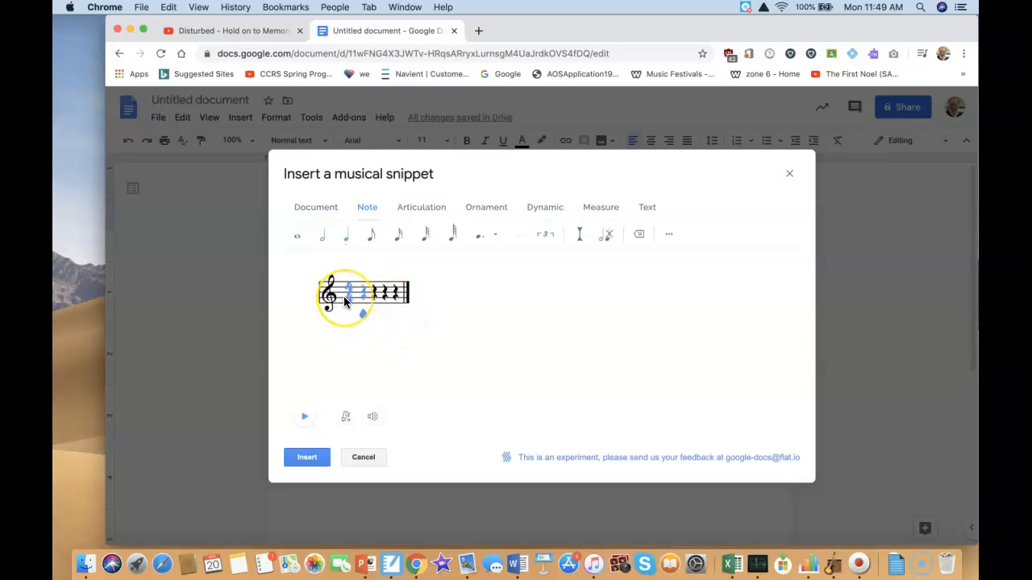
{"action": "left_click", "coordinate": [330, 295]}
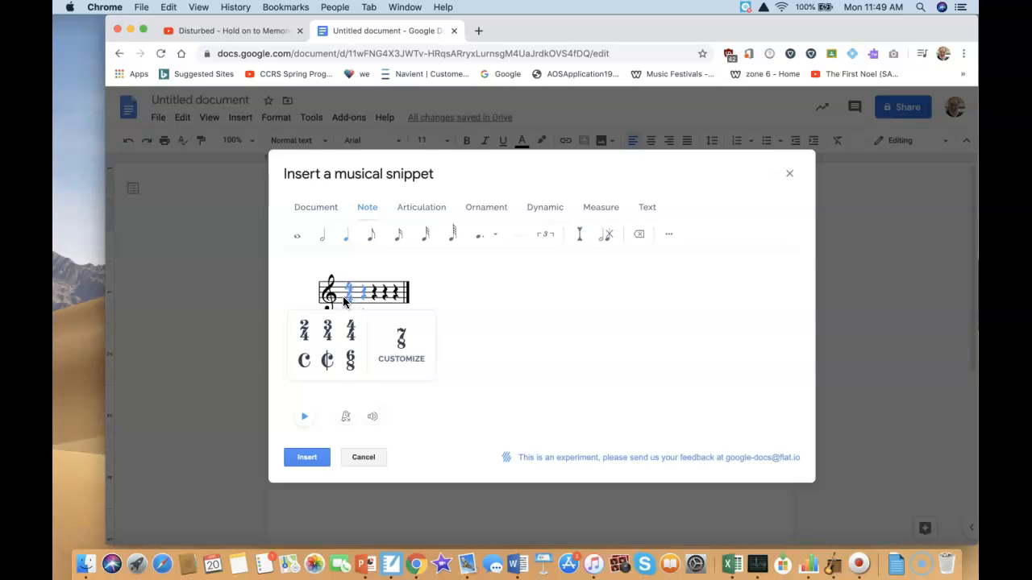
{"action": "left_click", "coordinate": [343, 294]}
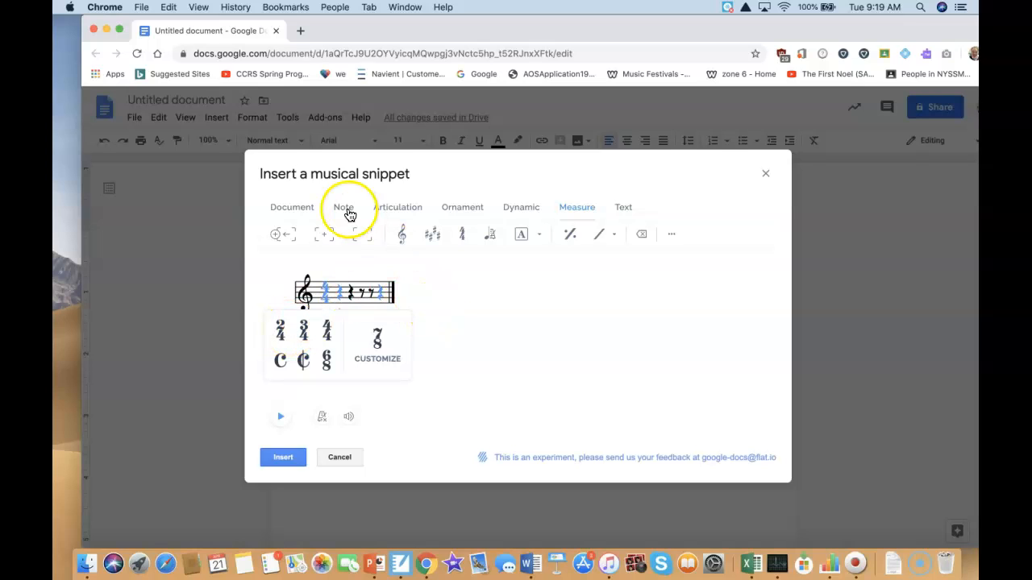
Fill the first measure with four quarter notes on the staff: F, A, C and B
{"action": "left_click", "coordinate": [345, 210]}
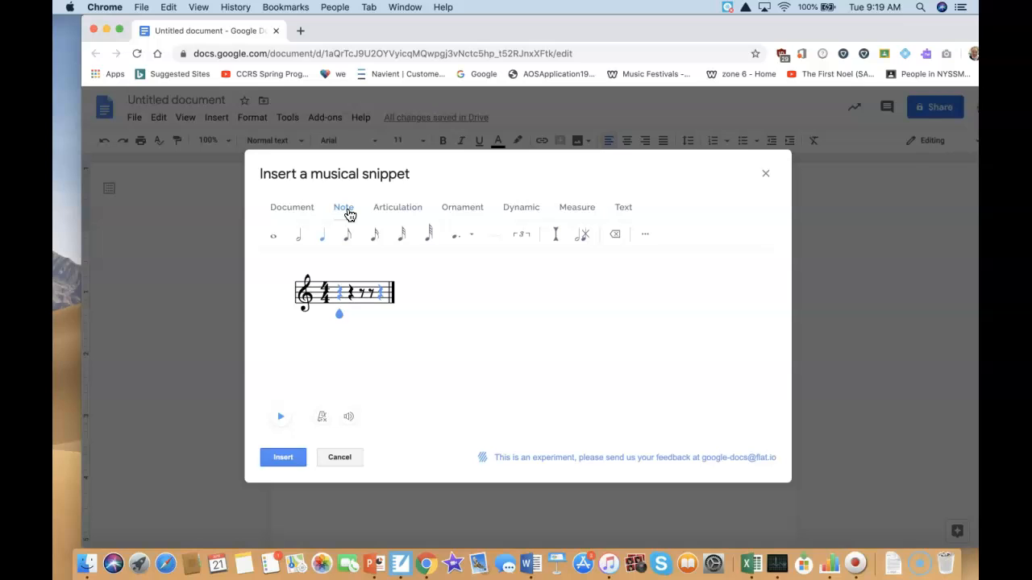
{"action": "left_click", "coordinate": [350, 218]}
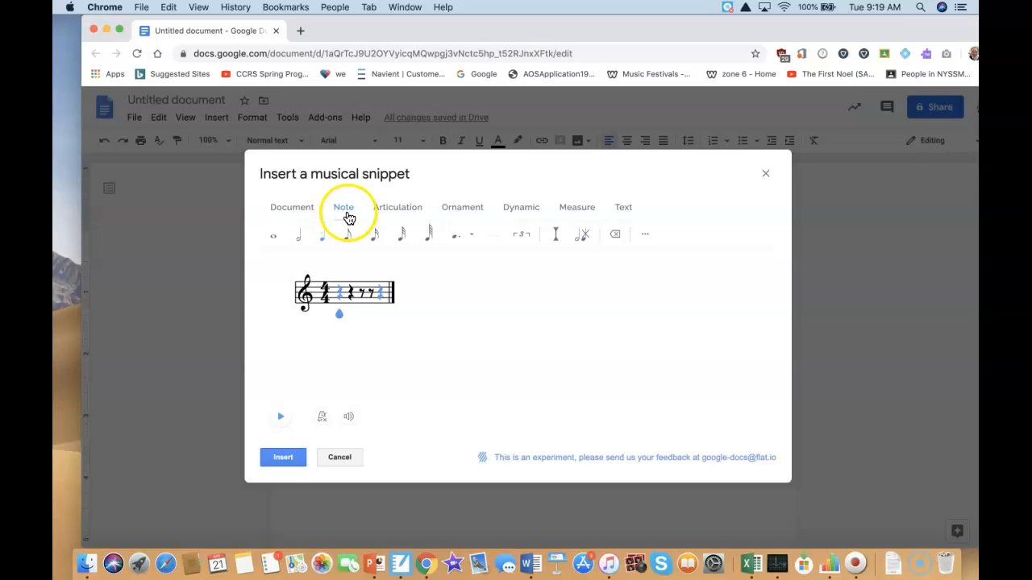
{"action": "left_click", "coordinate": [343, 308]}
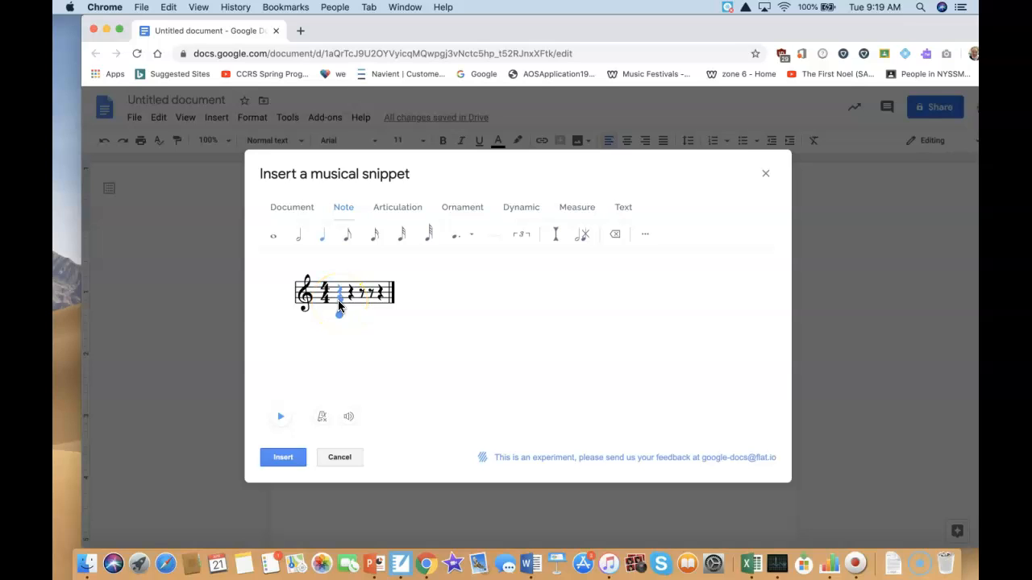
{"action": "left_click", "coordinate": [339, 306]}
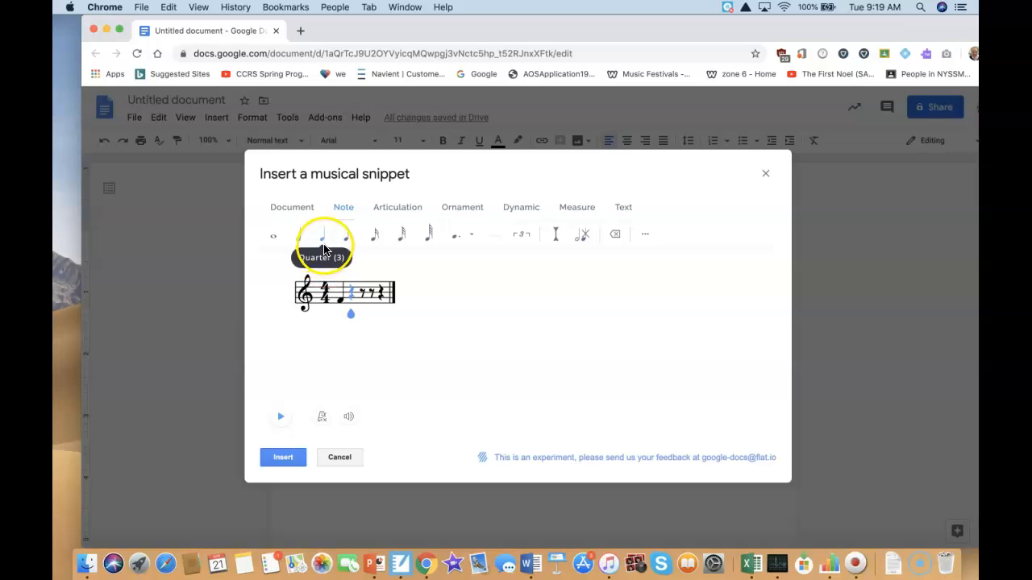
{"action": "left_click", "coordinate": [339, 301]}
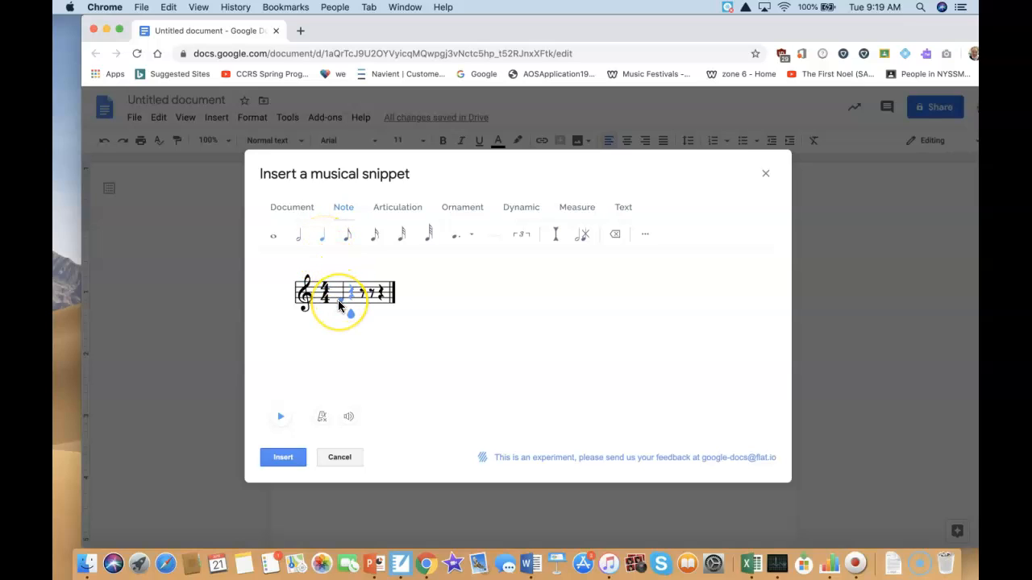
{"action": "left_click", "coordinate": [349, 299]}
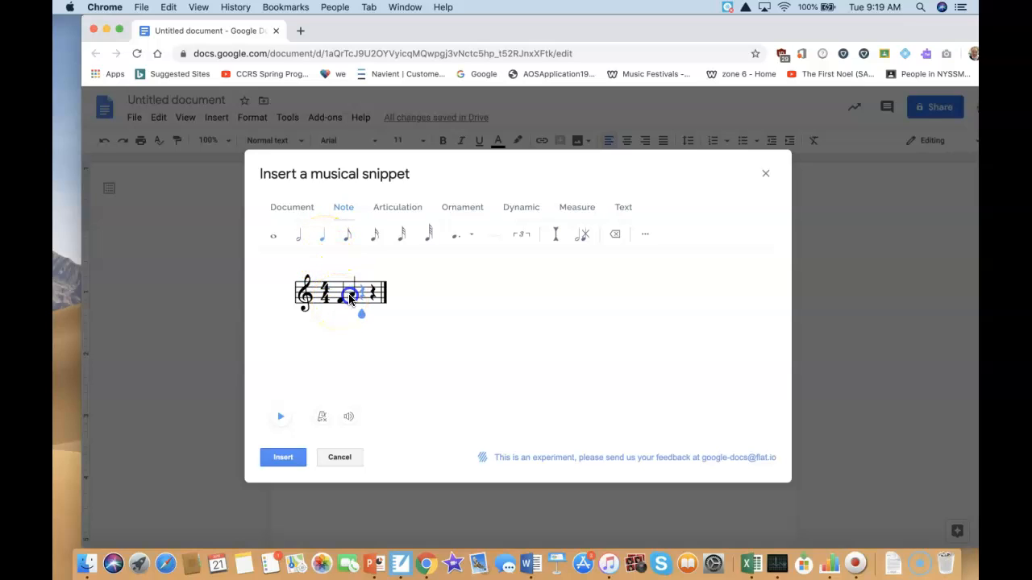
{"action": "left_click", "coordinate": [360, 293]}
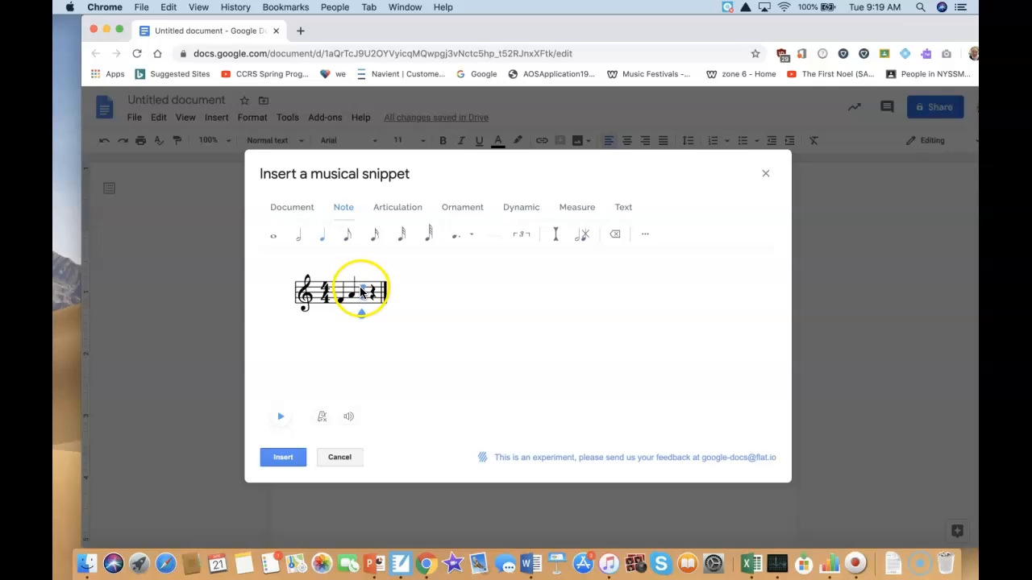
{"action": "left_click", "coordinate": [370, 300]}
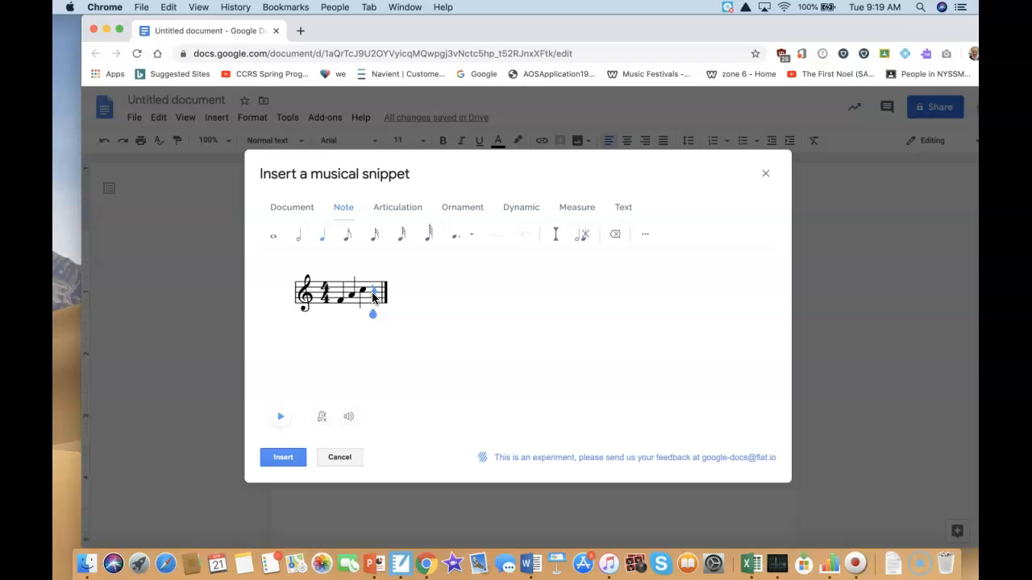
{"action": "left_click", "coordinate": [372, 298]}
{"action": "left_click", "coordinate": [393, 295]}
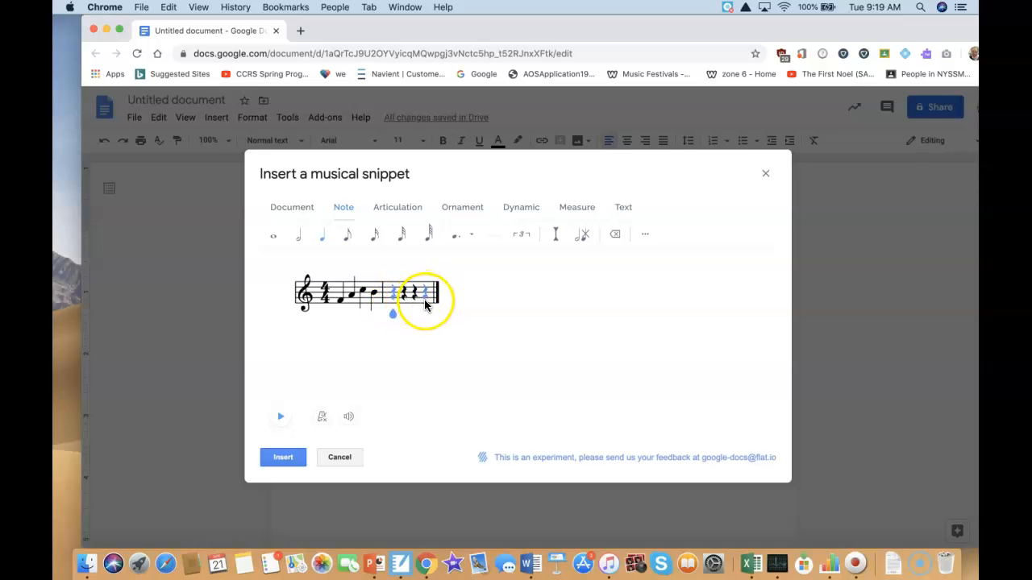
Remove the empty second measure from the staff
{"action": "left_click", "coordinate": [429, 304]}
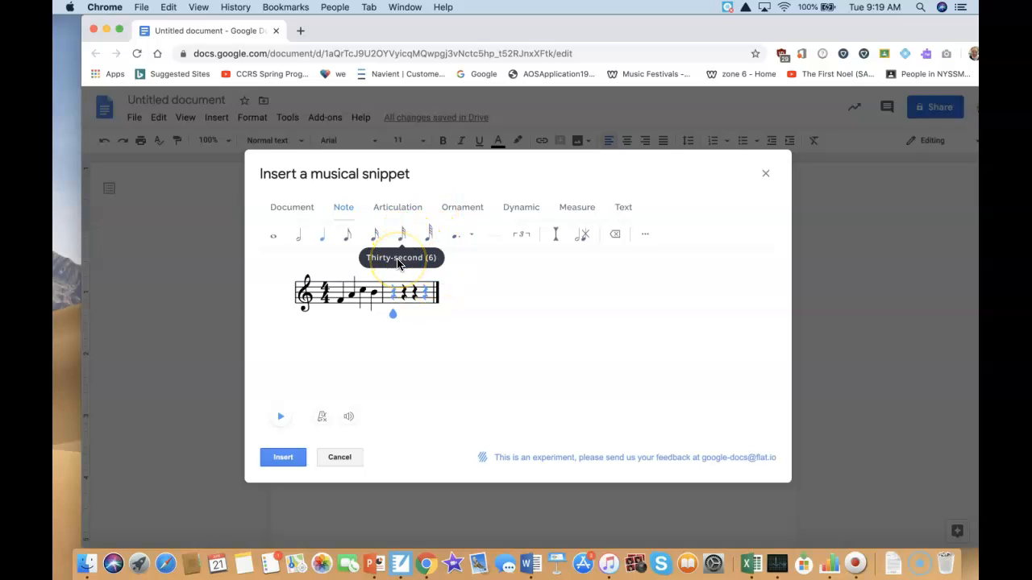
{"action": "left_click", "coordinate": [307, 211]}
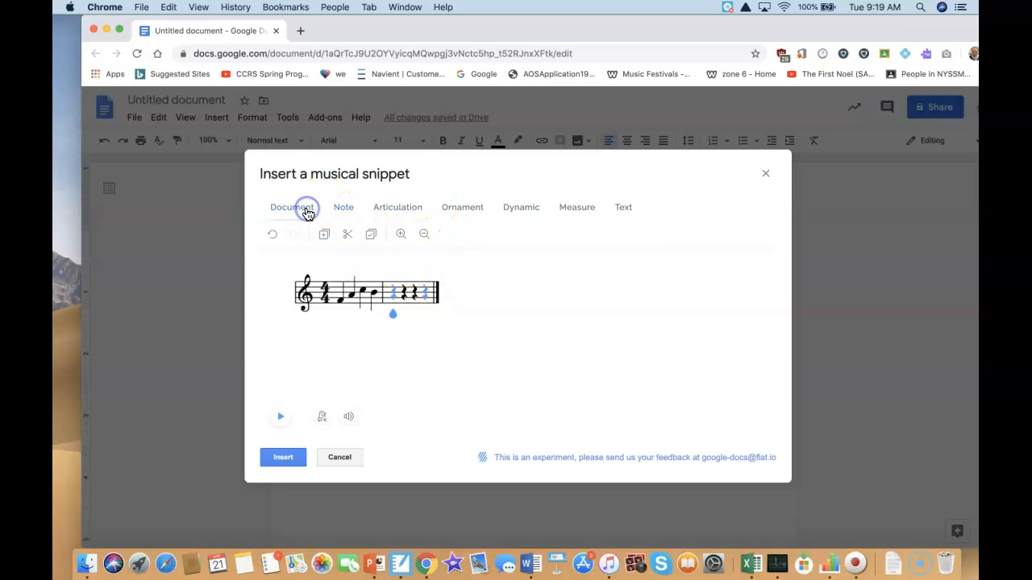
{"action": "left_click", "coordinate": [344, 212]}
{"action": "left_click", "coordinate": [627, 211]}
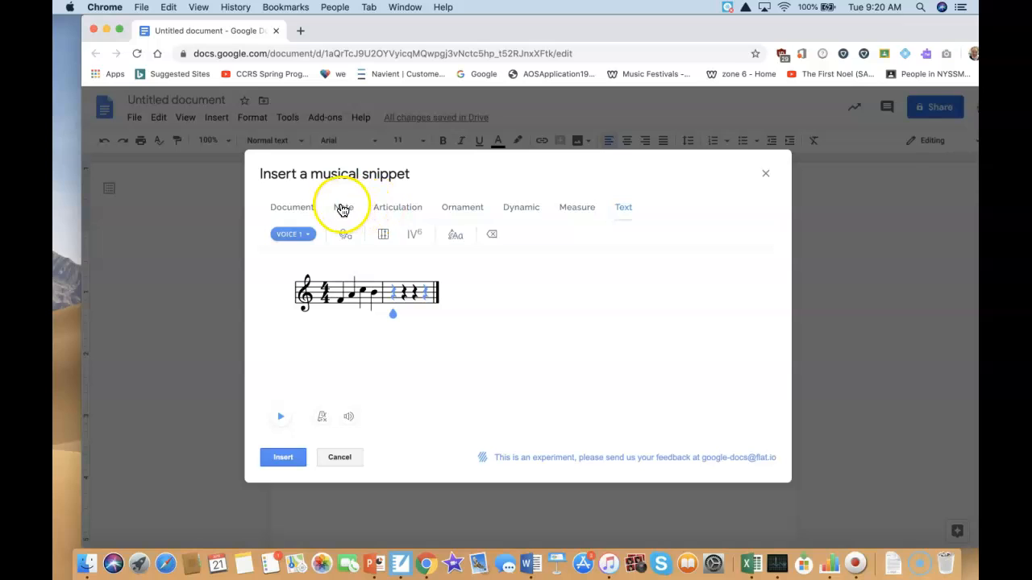
{"action": "left_click", "coordinate": [343, 207]}
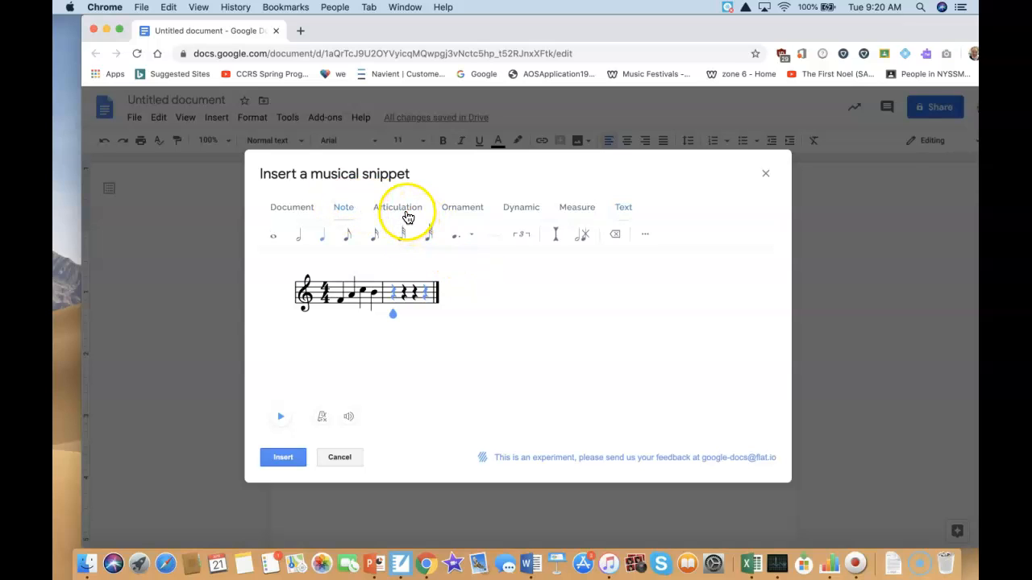
{"action": "left_click", "coordinate": [588, 212]}
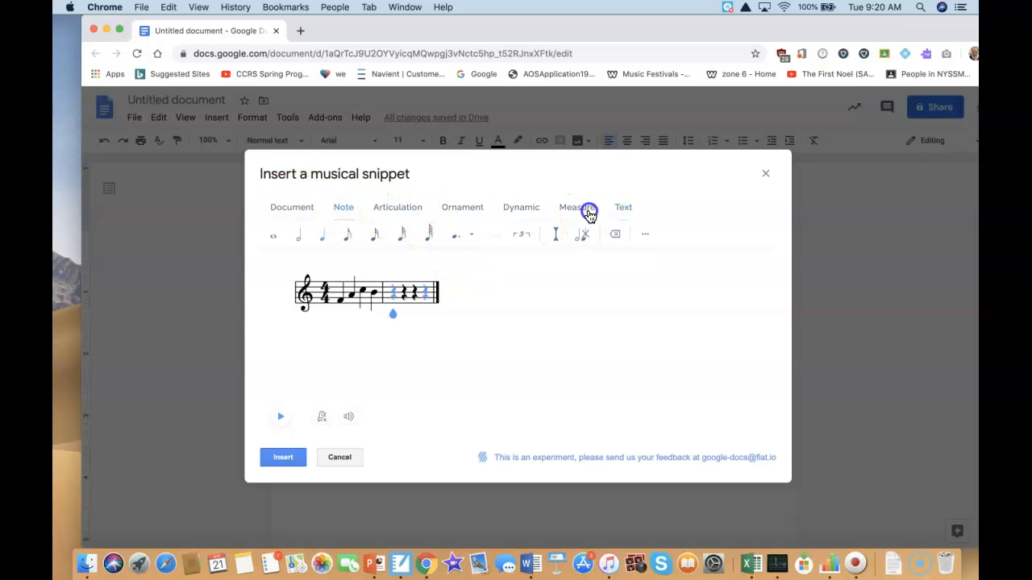
{"action": "left_click", "coordinate": [428, 301]}
{"action": "left_click", "coordinate": [428, 301]}
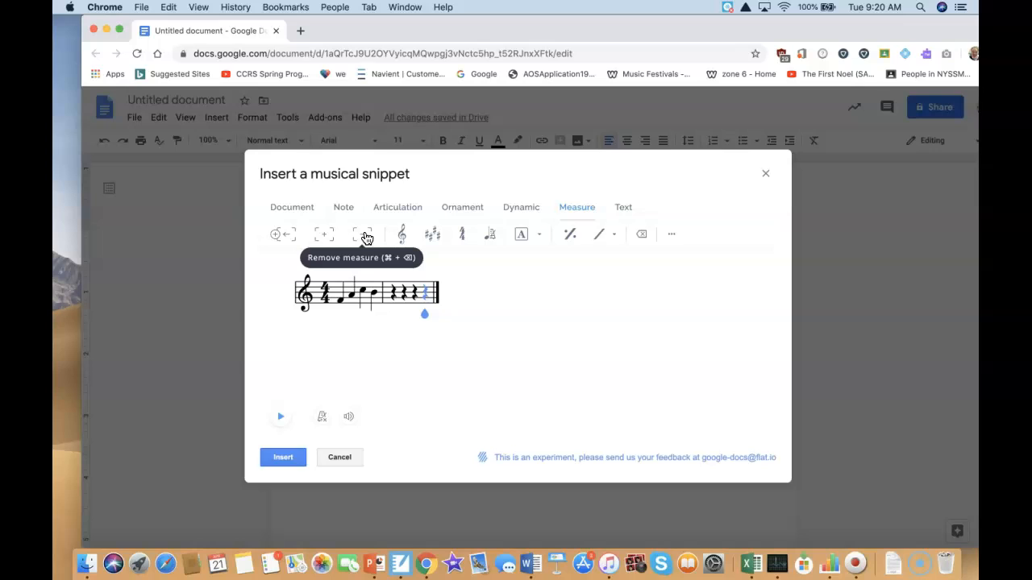
{"action": "left_click", "coordinate": [364, 237]}
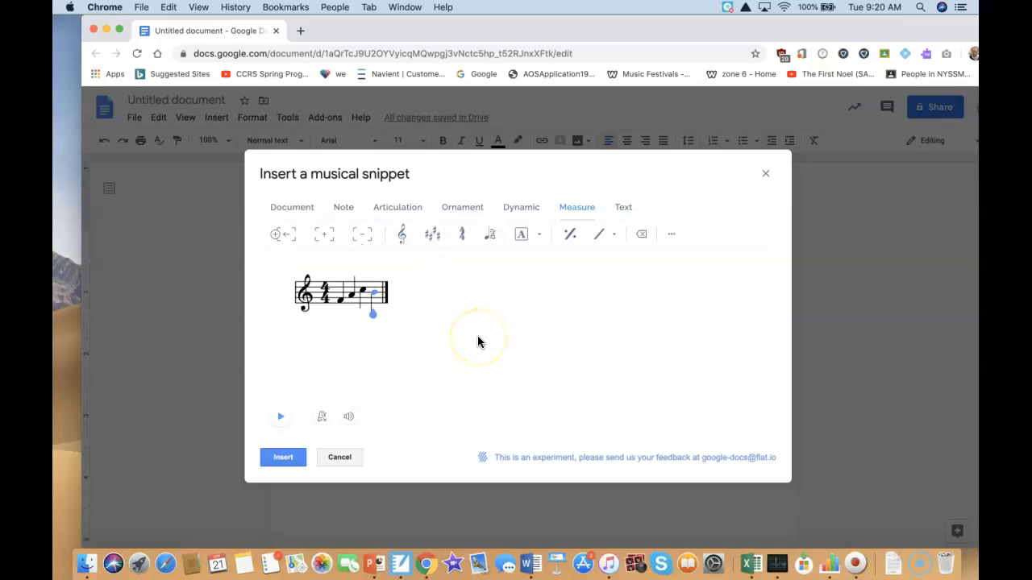
Delete all four quarter notes from the remaining measure, starting with the last one
{"action": "left_click", "coordinate": [350, 303]}
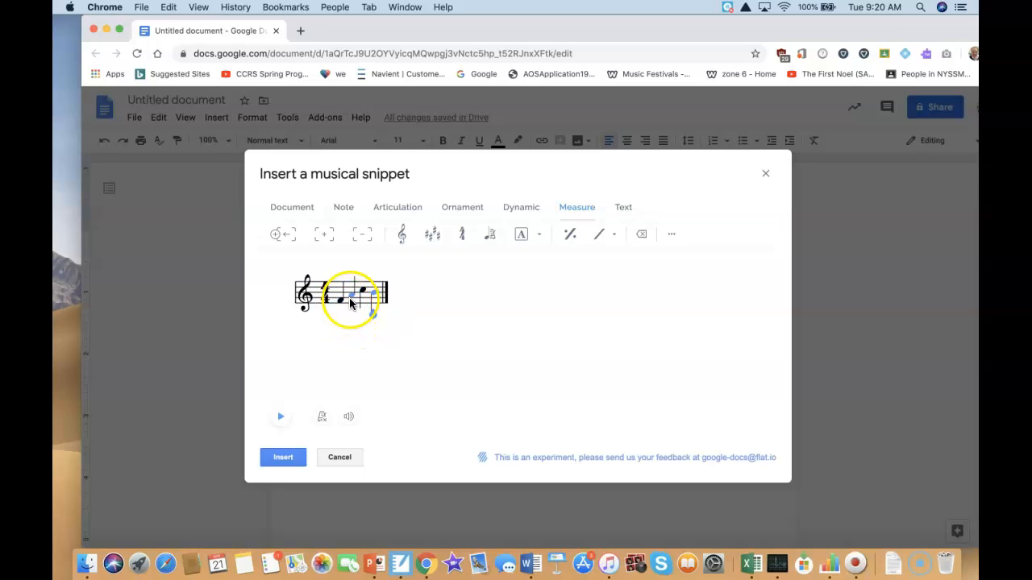
{"action": "left_click", "coordinate": [358, 295]}
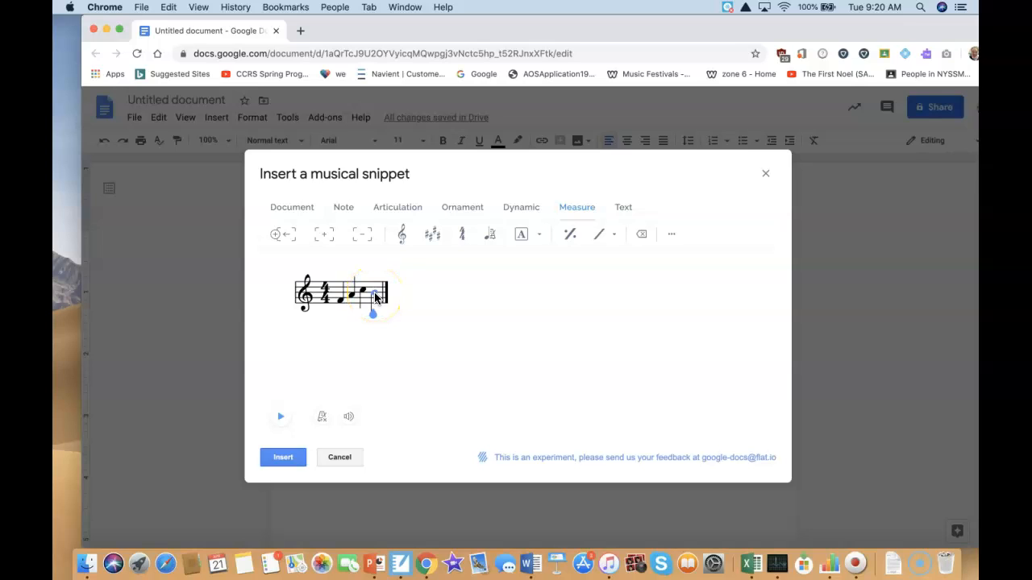
{"action": "left_click", "coordinate": [564, 293]}
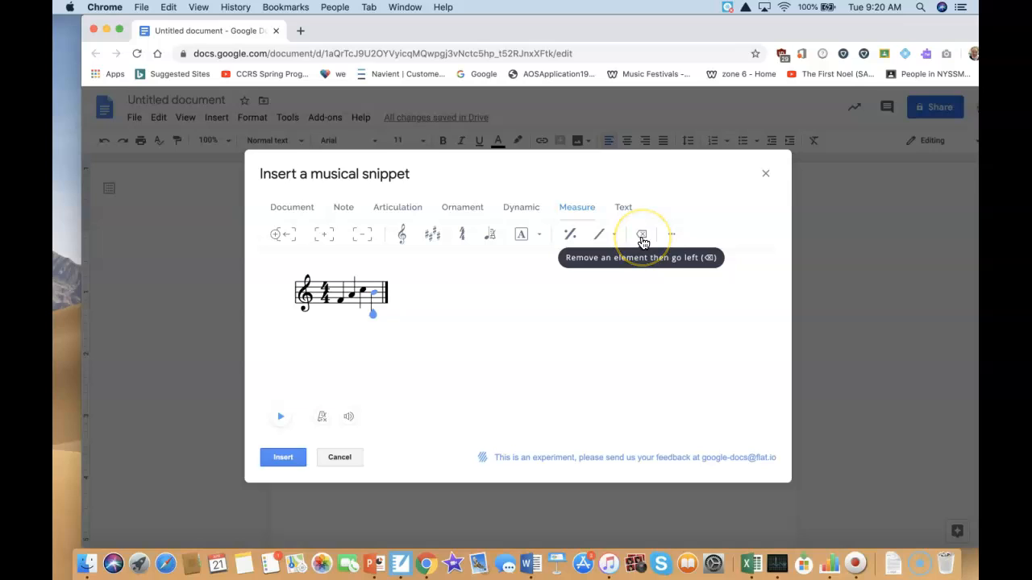
{"action": "left_click", "coordinate": [642, 241]}
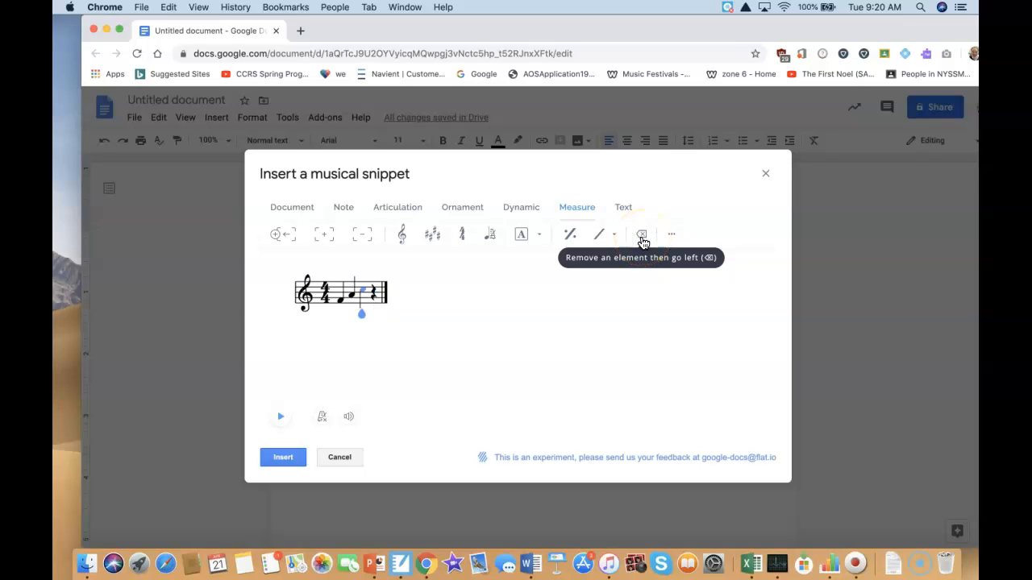
{"action": "left_click", "coordinate": [642, 241]}
{"action": "left_click", "coordinate": [642, 241]}
{"action": "left_click", "coordinate": [638, 241]}
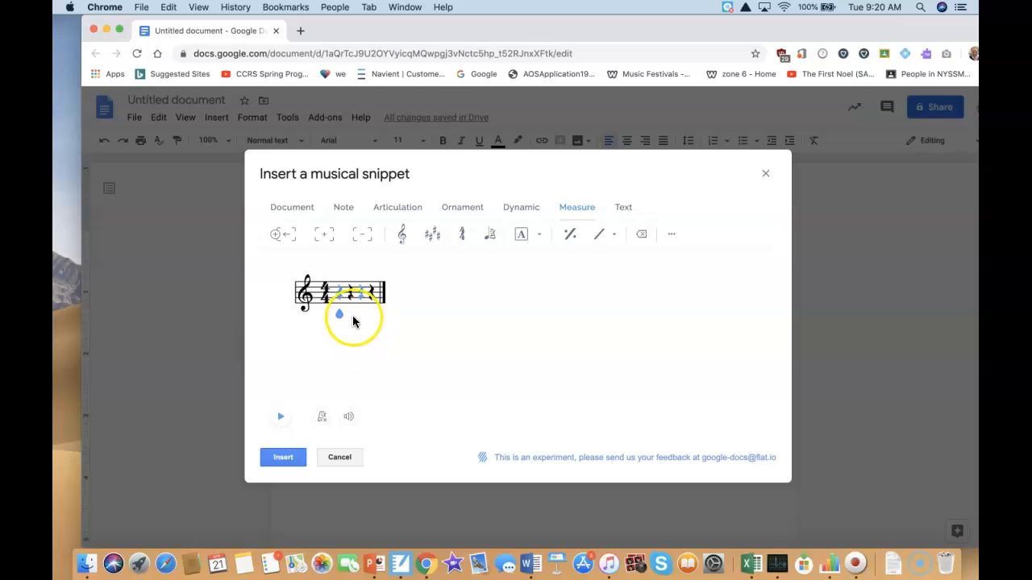
Enter six eighth notes in the measure, F, C, A, G, C and A, with a quarter rest on the last beat
{"action": "left_click", "coordinate": [346, 209]}
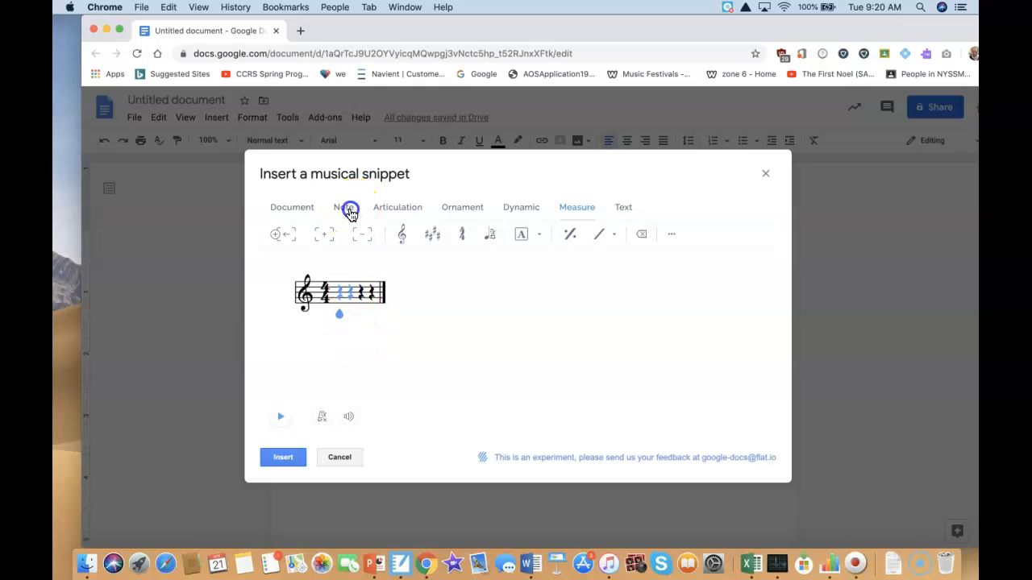
{"action": "left_click", "coordinate": [349, 239]}
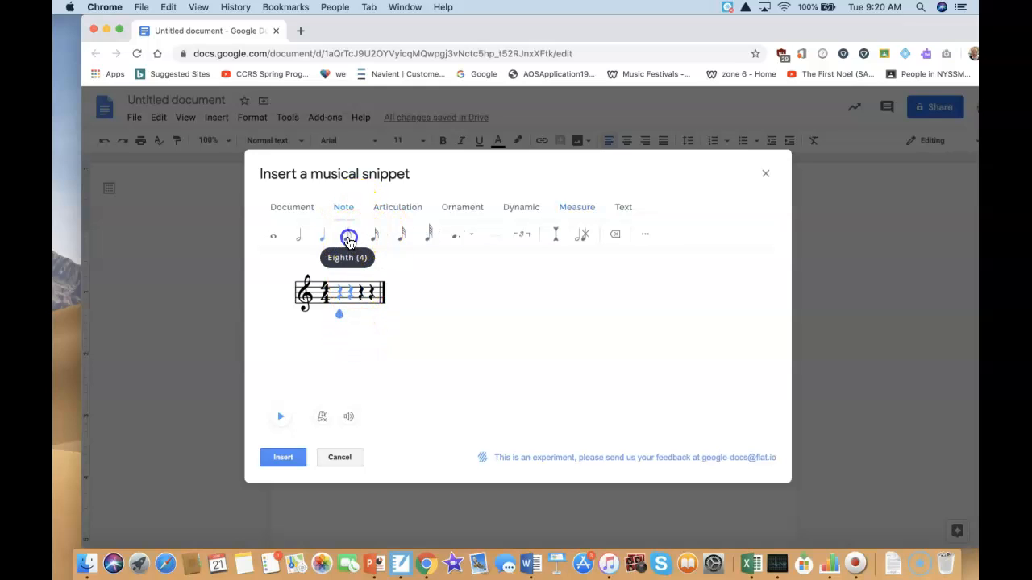
{"action": "left_click", "coordinate": [337, 304]}
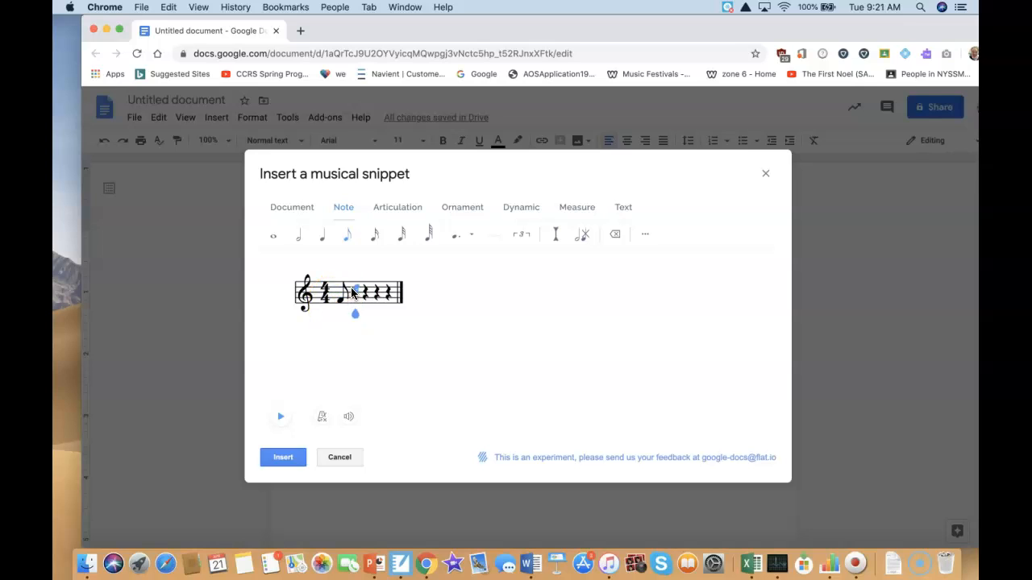
{"action": "left_click", "coordinate": [353, 290]}
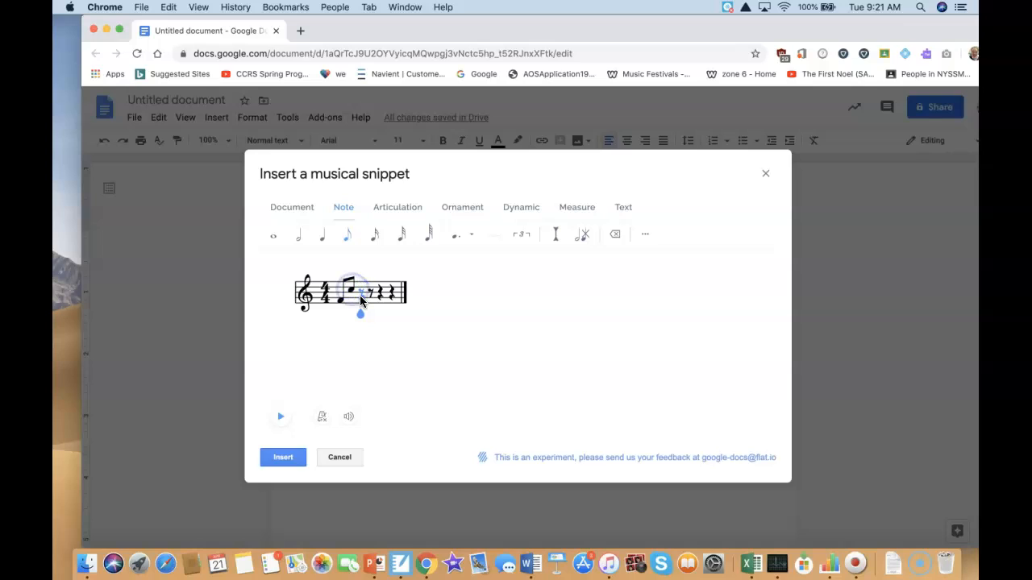
{"action": "left_click", "coordinate": [361, 295]}
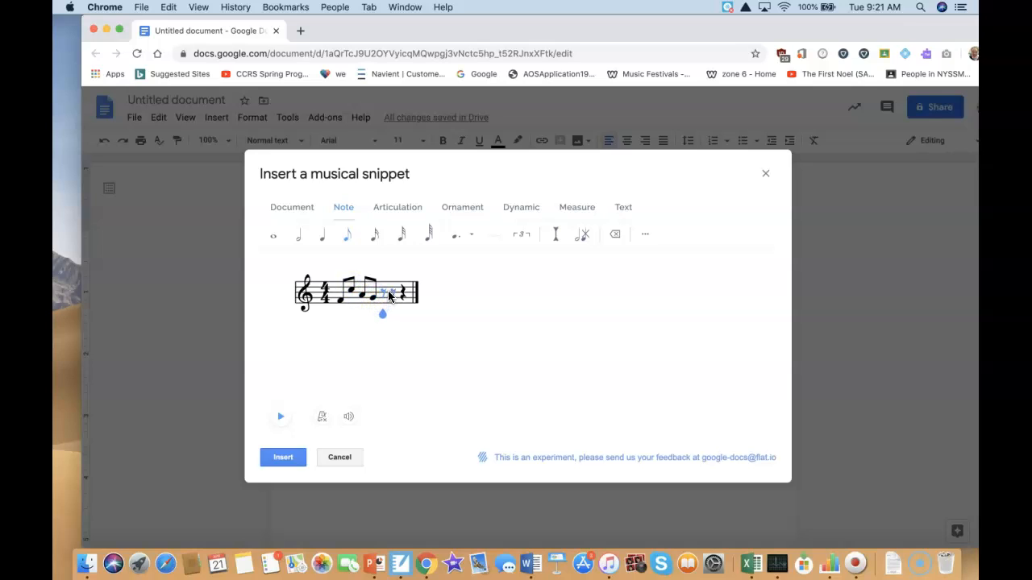
{"action": "left_click", "coordinate": [383, 293]}
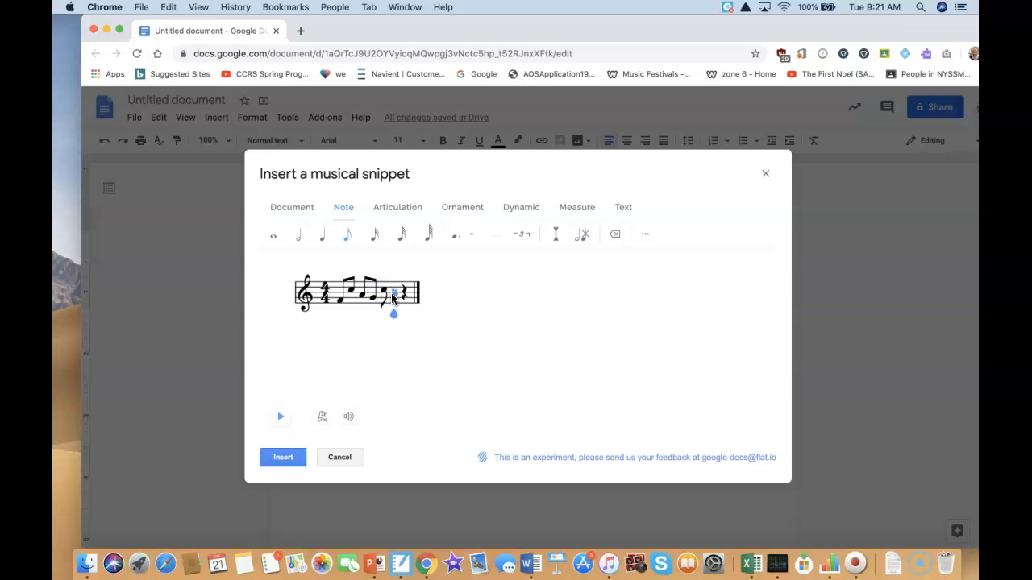
{"action": "left_click", "coordinate": [392, 298]}
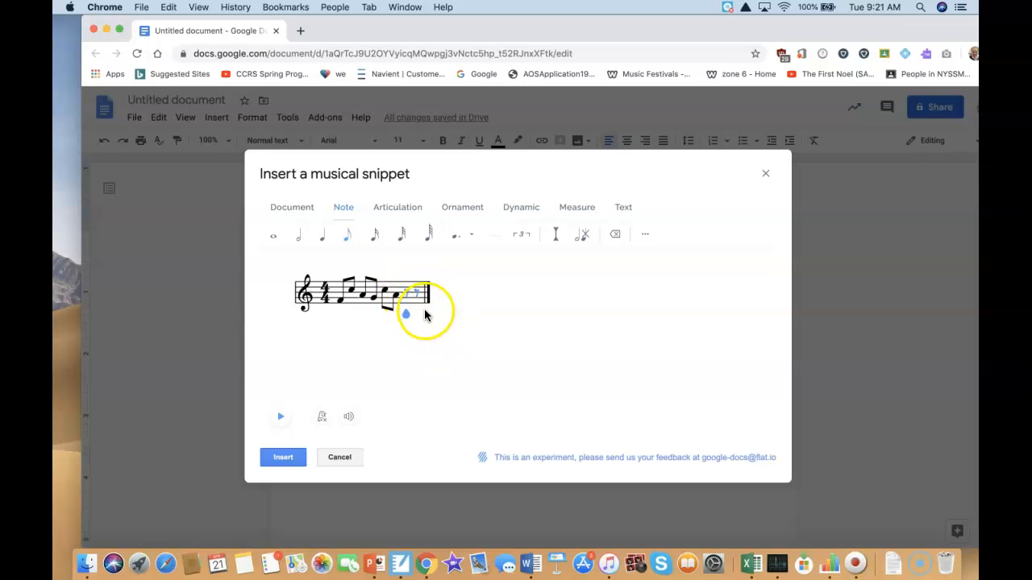
{"action": "left_click", "coordinate": [322, 234]}
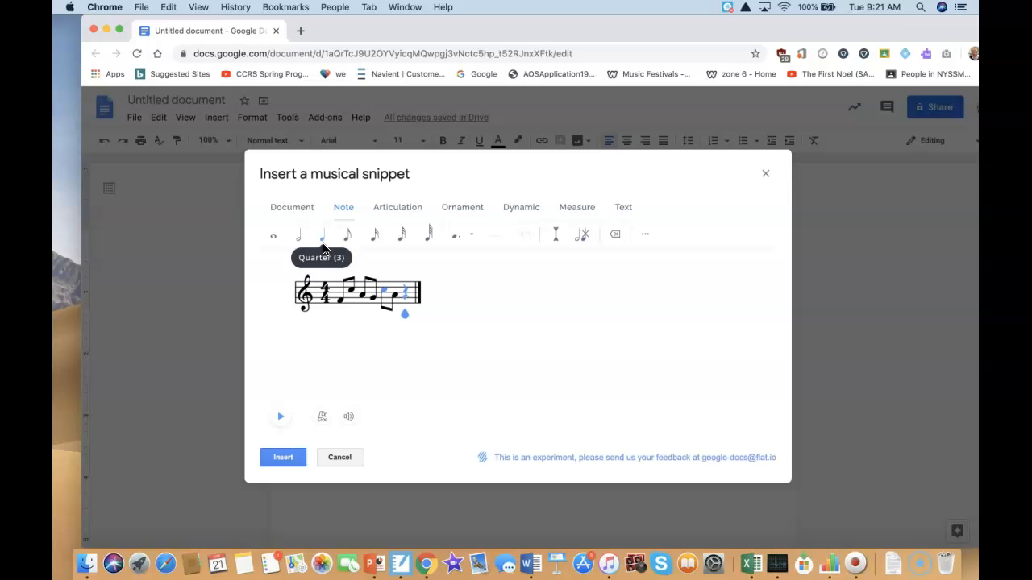
{"action": "left_click", "coordinate": [406, 300]}
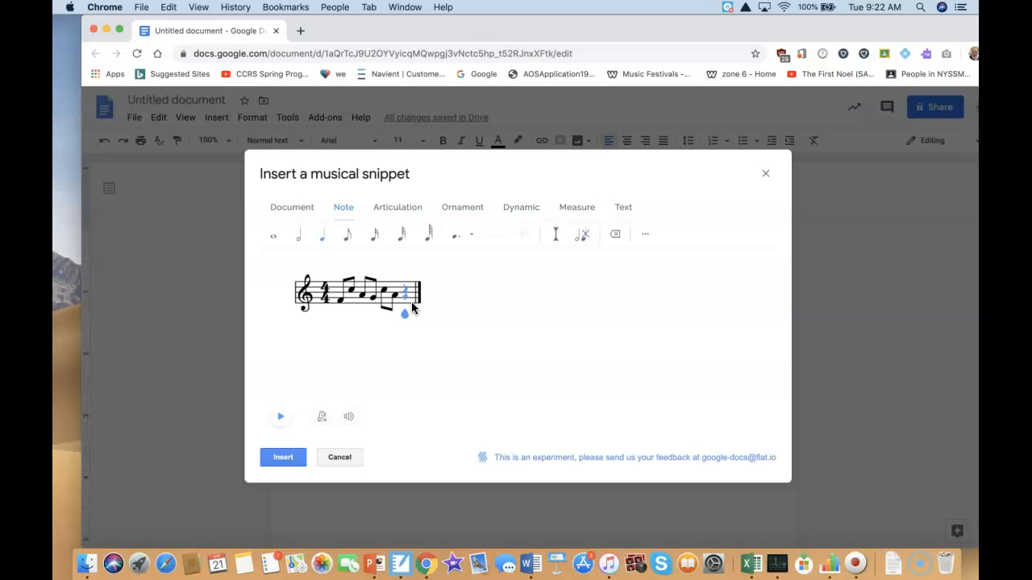
Play back the snippet from its first note, lower the sound volume, and try the pause and return-to-start playback controls
{"action": "left_click", "coordinate": [280, 417]}
{"action": "left_click", "coordinate": [341, 303]}
{"action": "key", "text": "XF86AudioMute"}
{"action": "key", "text": "XF86AudioMute"}
{"action": "key", "text": "XF86AudioLowerVolume"}
{"action": "key", "text": "XF86AudioLowerVolume"}
{"action": "left_click", "coordinate": [283, 425]}
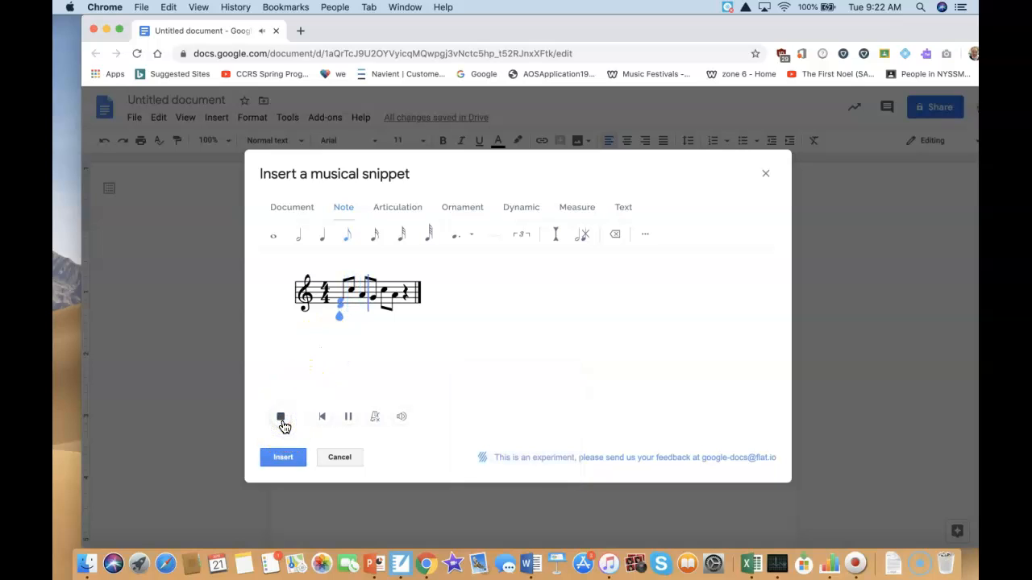
{"action": "left_click", "coordinate": [347, 417]}
{"action": "left_click", "coordinate": [326, 418]}
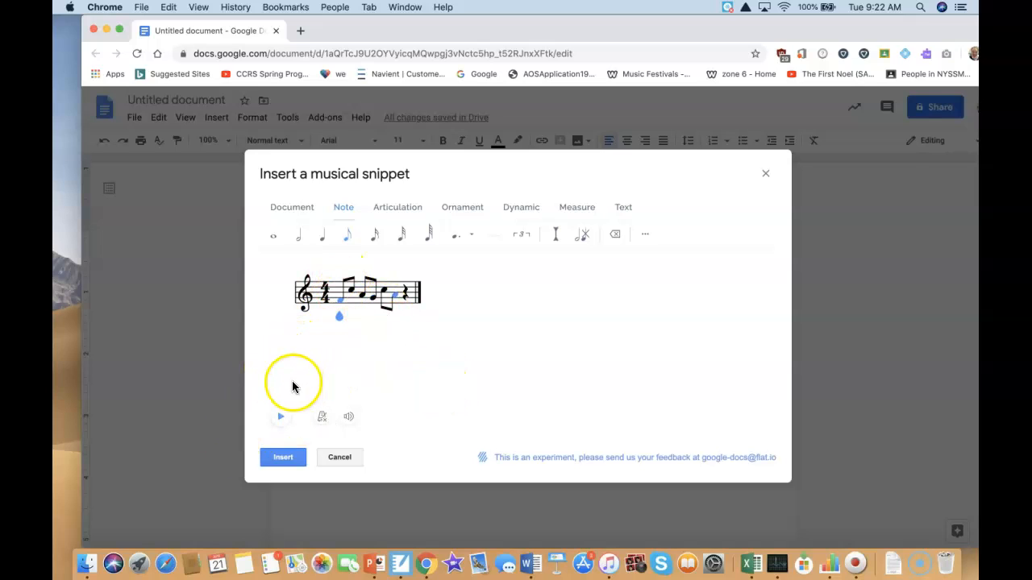
{"action": "left_click", "coordinate": [279, 418]}
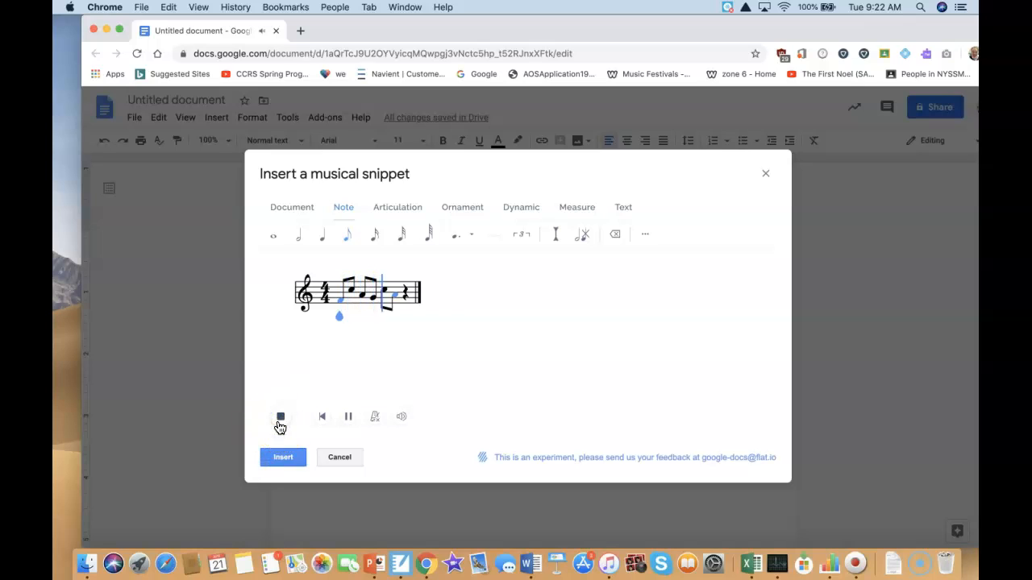
{"action": "left_click", "coordinate": [325, 425]}
{"action": "left_click", "coordinate": [346, 428]}
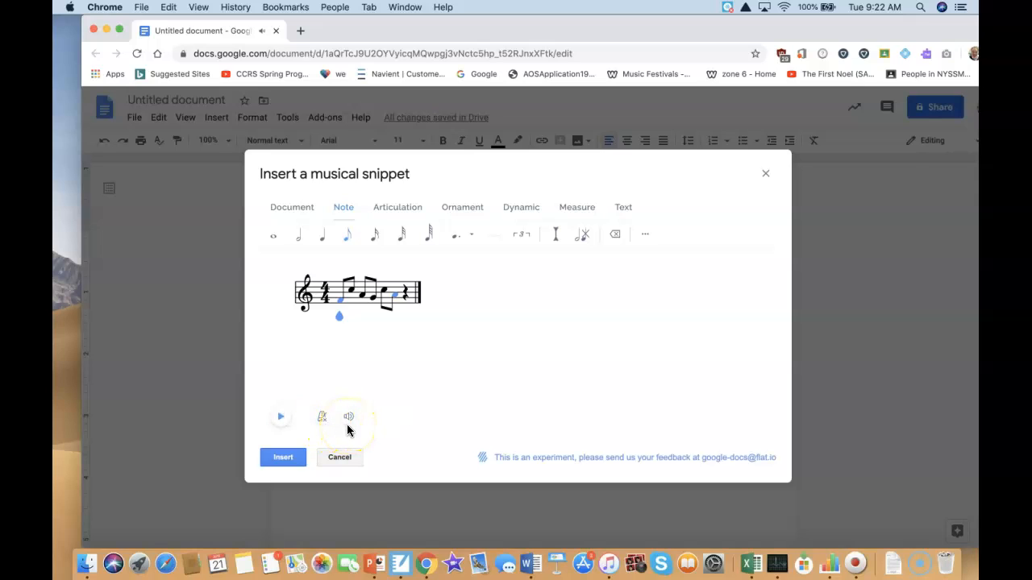
Insert the finished snippet into the document and enlarge its image proportionally to about 5 inches wide
{"action": "left_click", "coordinate": [284, 459]}
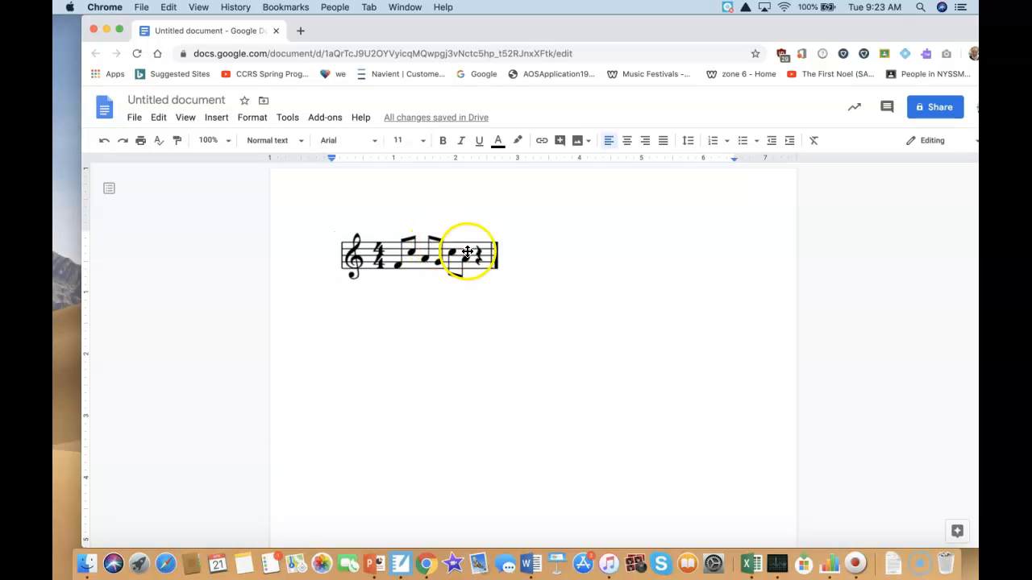
{"action": "left_click", "coordinate": [465, 252]}
{"action": "left_click_drag", "start_coordinate": [499, 280], "coordinate": [576, 325]}
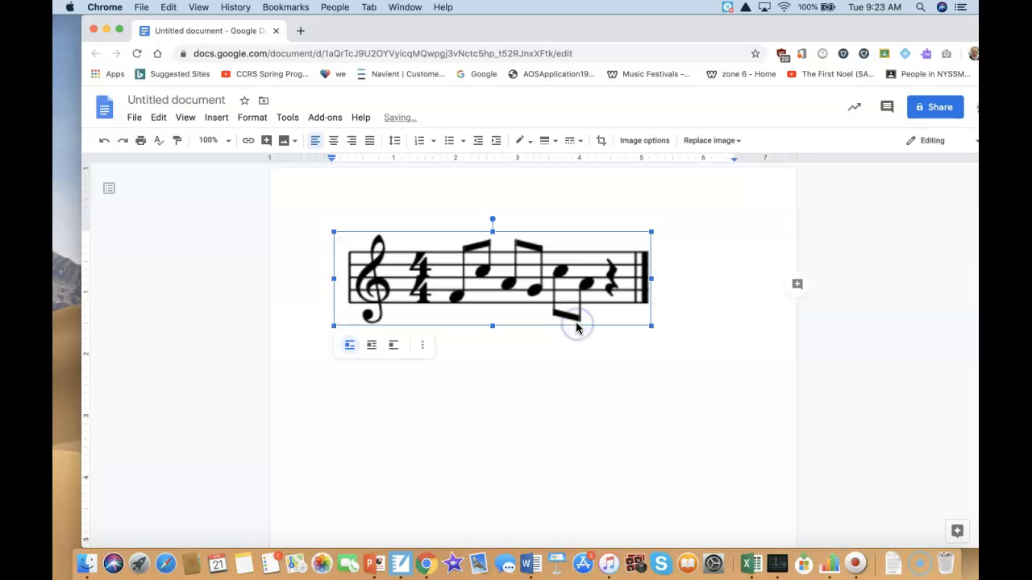
{"action": "left_click", "coordinate": [667, 331]}
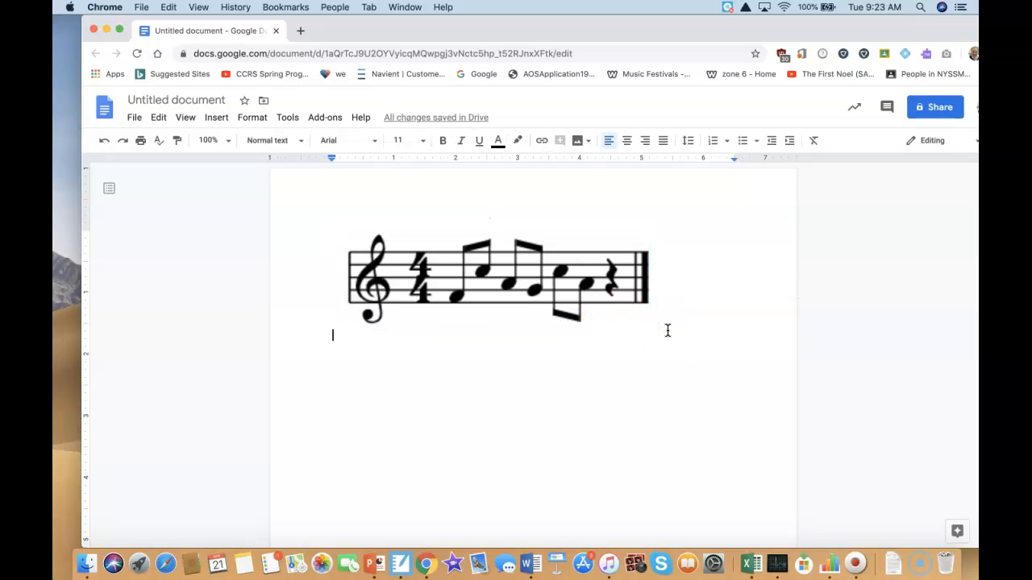